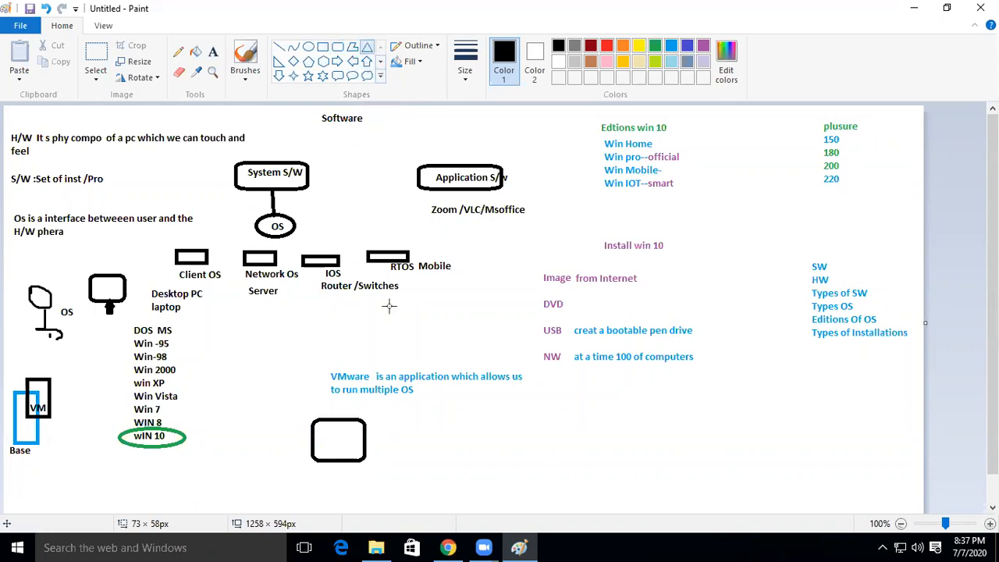
Step: Draw a triangle stand about 13 × 21 px beneath the black monitor and label the monitor's right side "VM" in red
left_click_drag(335, 460, 344, 477)
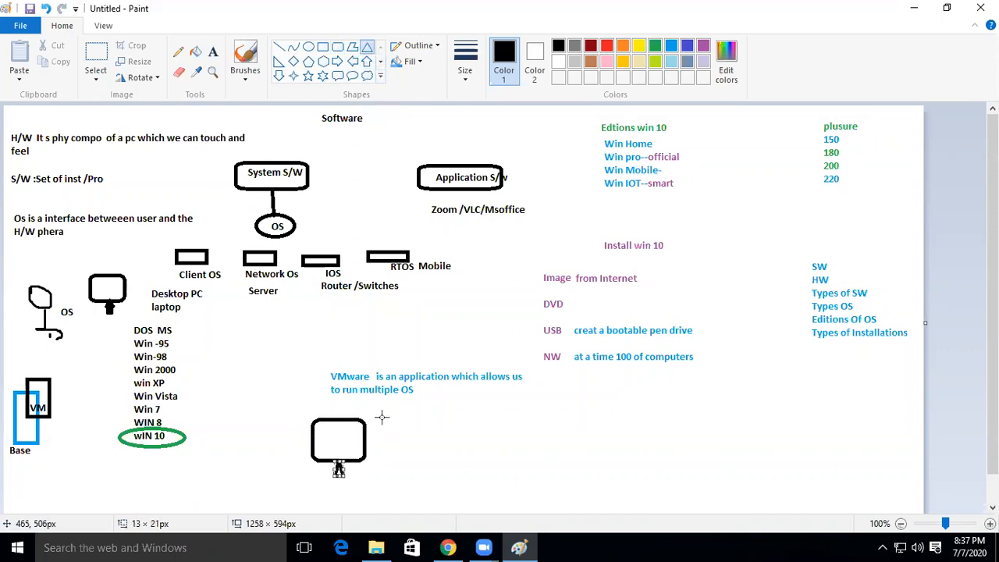
left_click(212, 52)
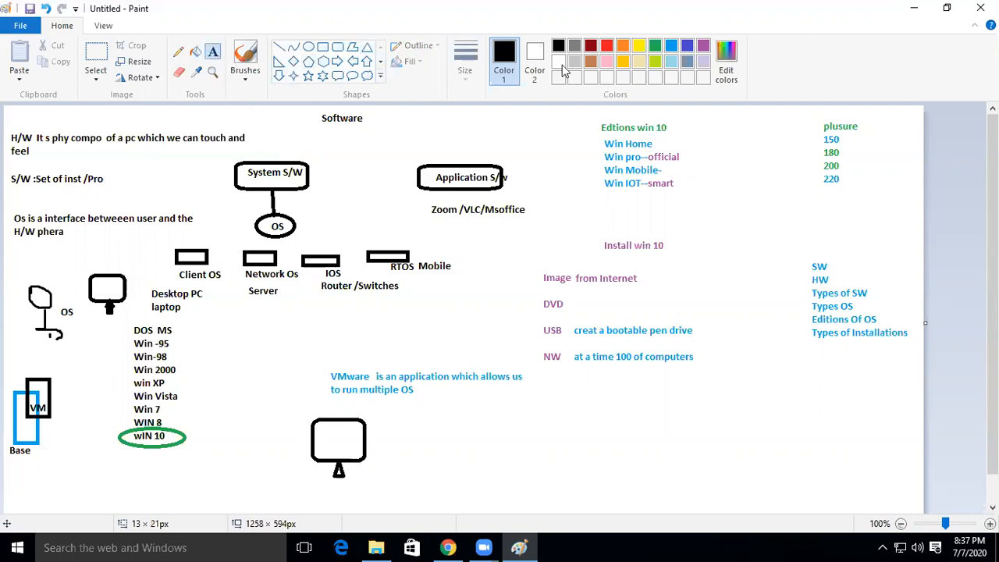
left_click(607, 47)
left_click(350, 428)
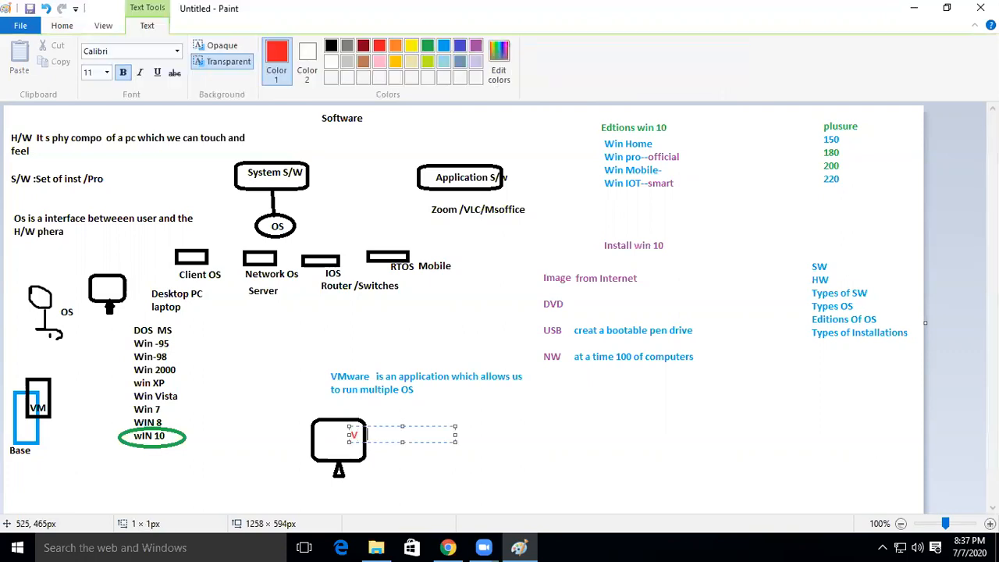
left_click(387, 473)
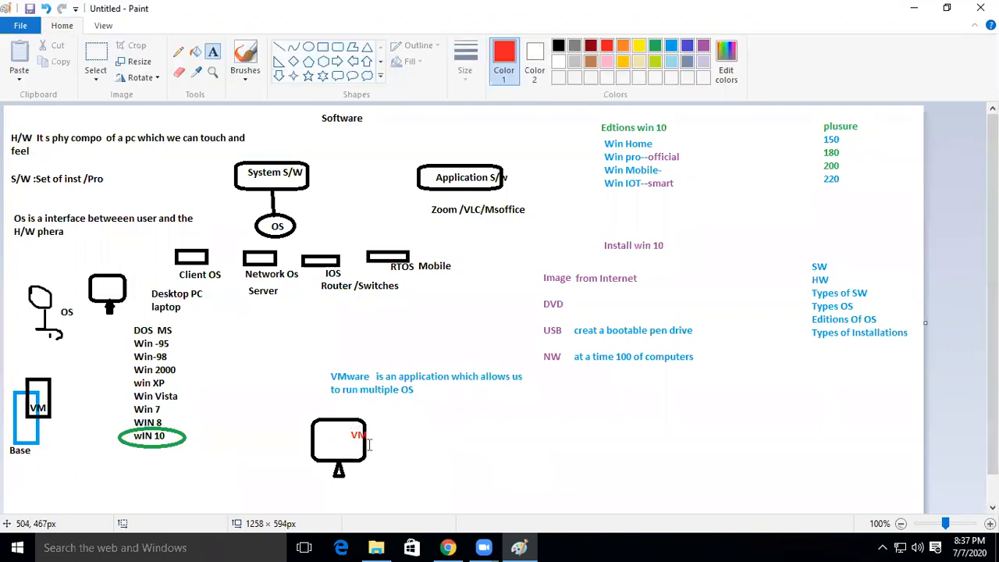
Step: Draw a second monitor in red around the VM label, with a rounded rectangle about 67 × 58 px and a triangle stand
left_click(339, 48)
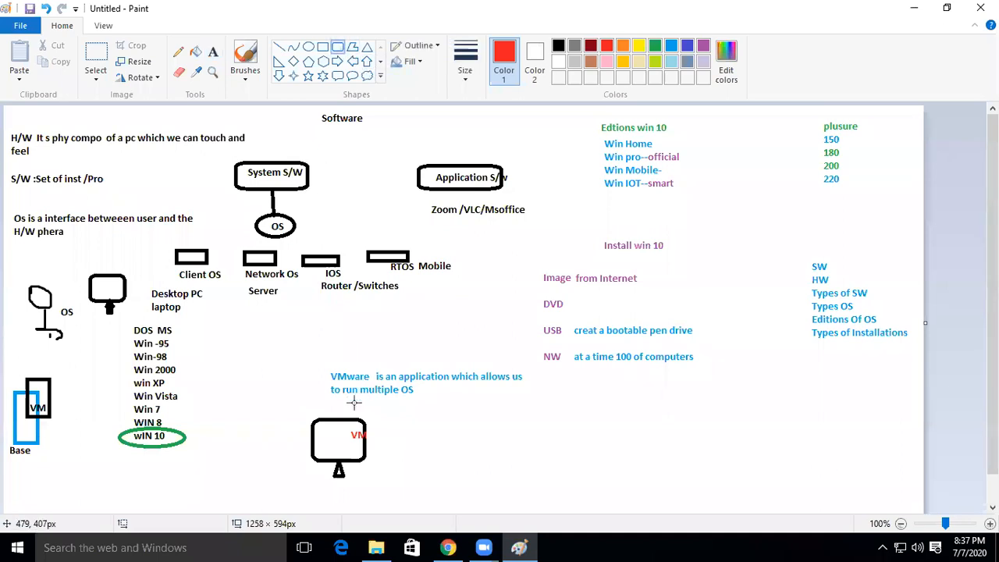
left_click_drag(346, 404, 396, 448)
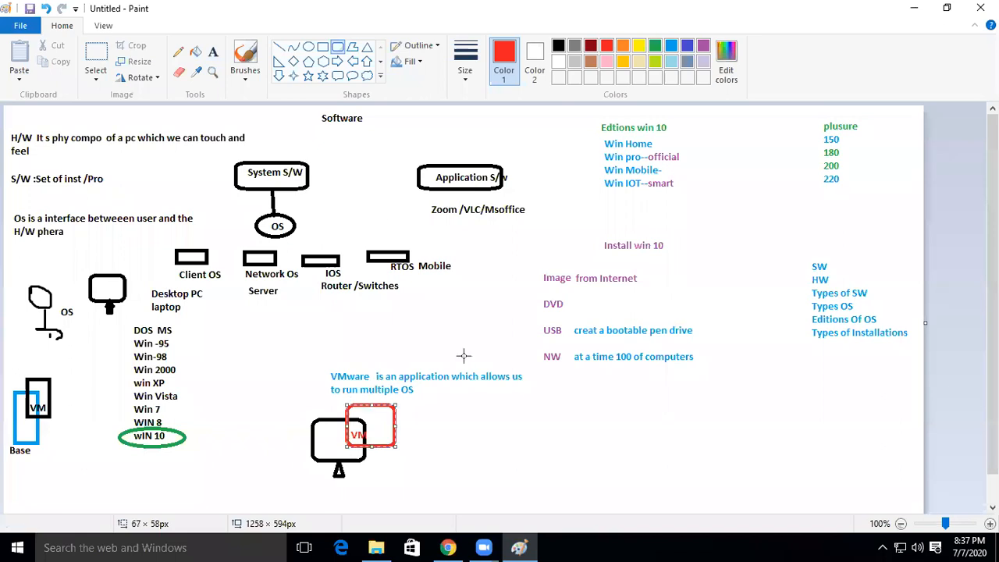
left_click(367, 47)
left_click_drag(367, 447, 377, 461)
left_click(442, 463)
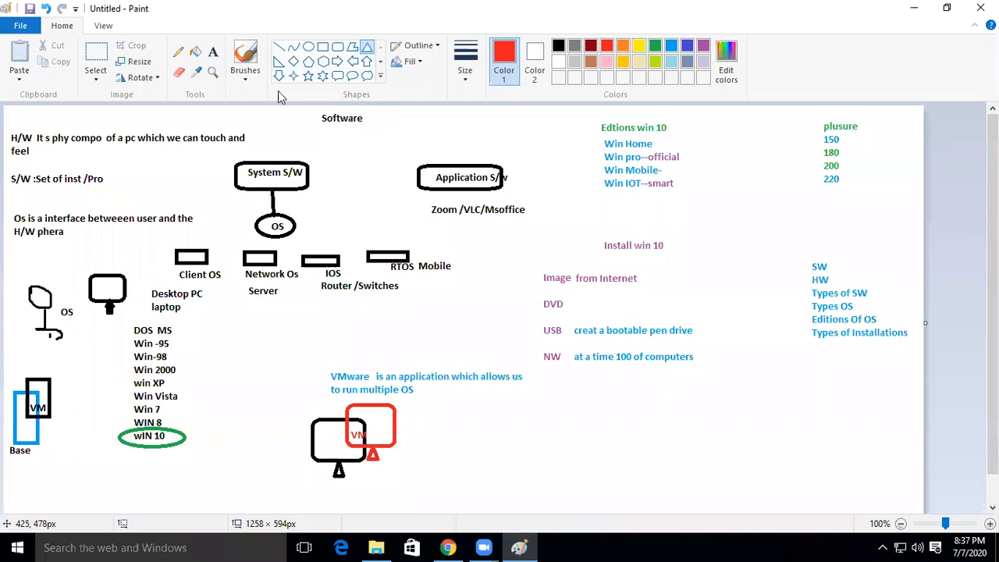
Step: Add the red text "C,D" inside the black monitor
left_click(213, 53)
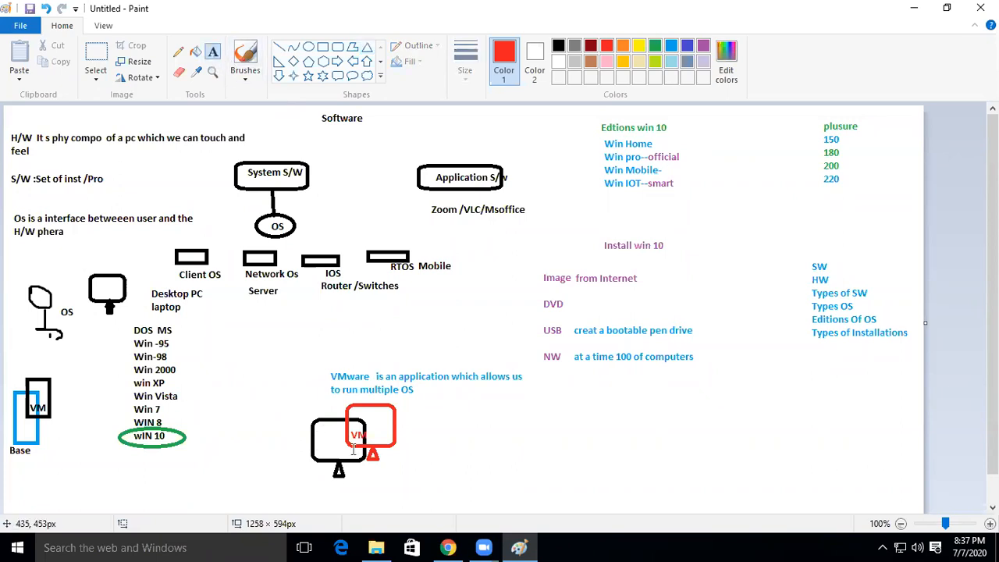
left_click(321, 429)
type("C")
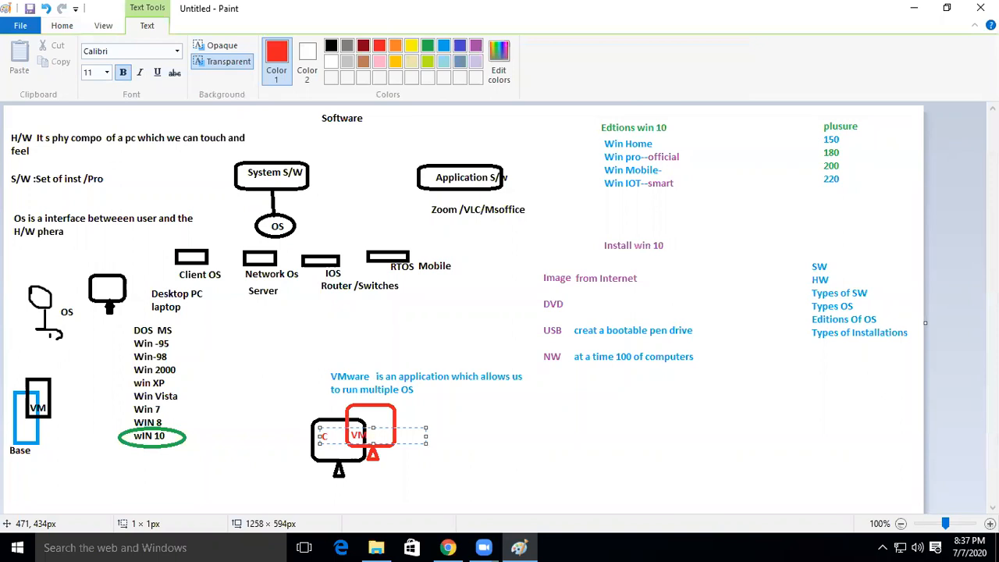
type(",D")
left_click(536, 469)
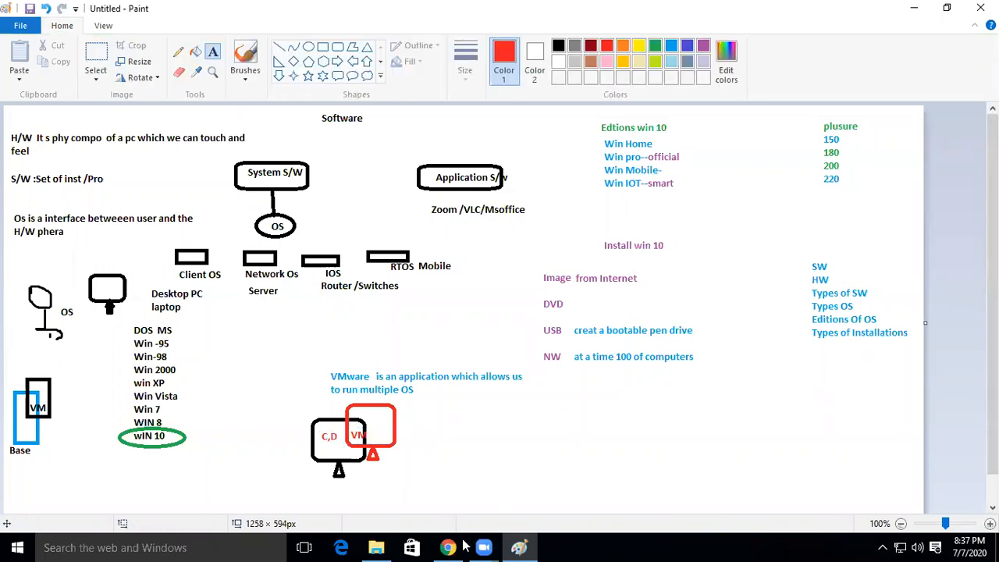
Step: Check the computer's local drives in File Explorer and close the window
left_click(376, 547)
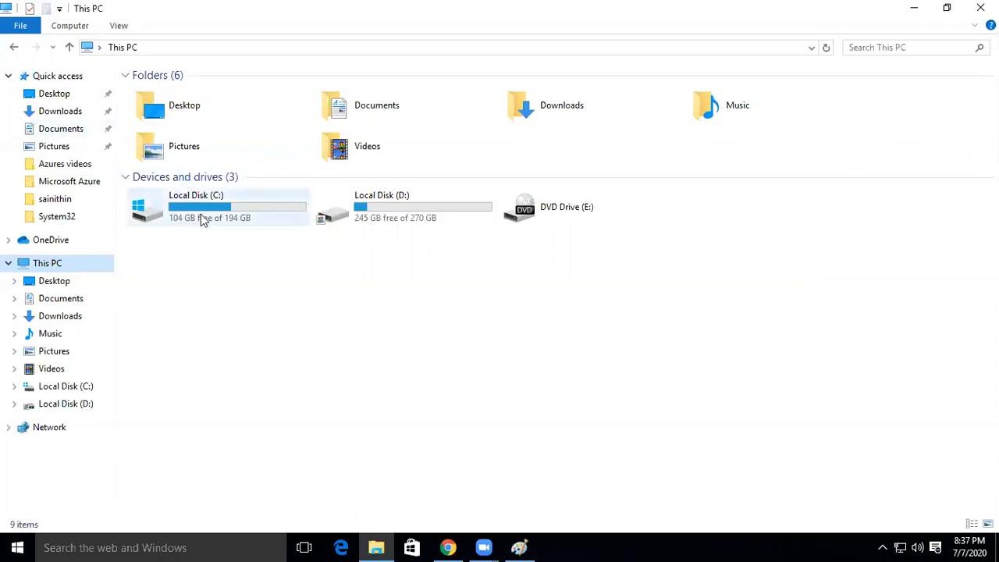
left_click(980, 8)
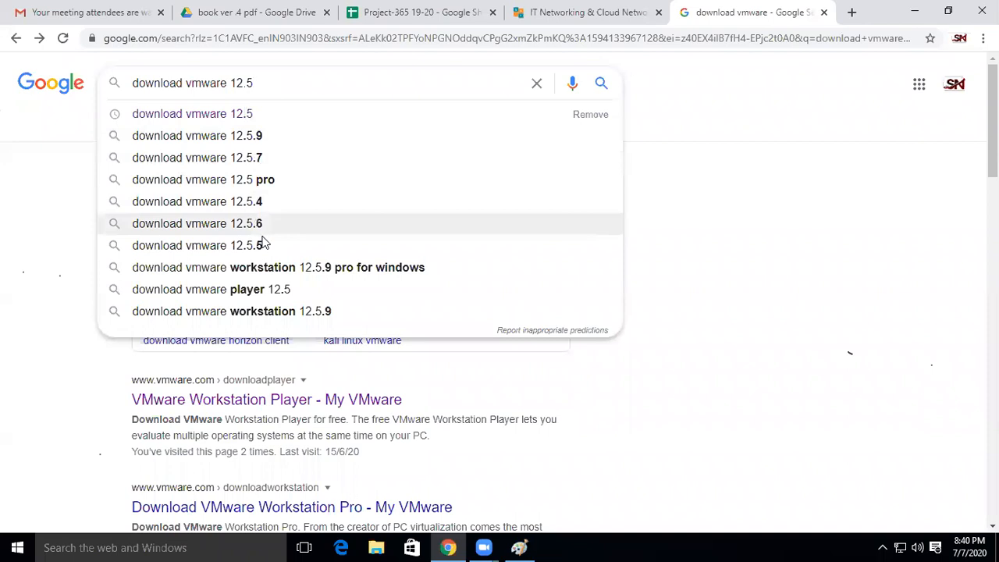
Step: Search Google for "download vmware 12.5" and open the My VMware download page for Workstation Pro
left_click(263, 123)
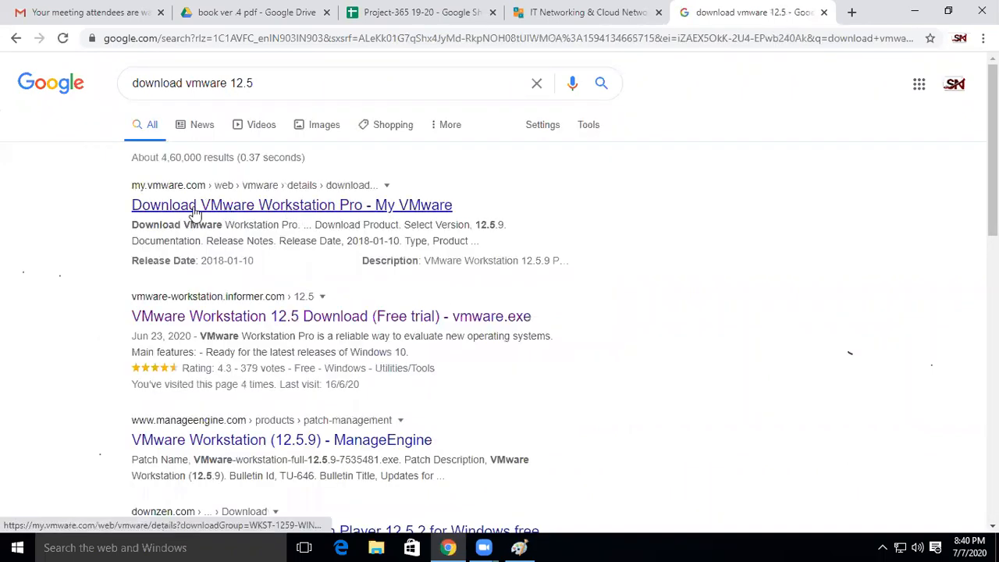
left_click(275, 211)
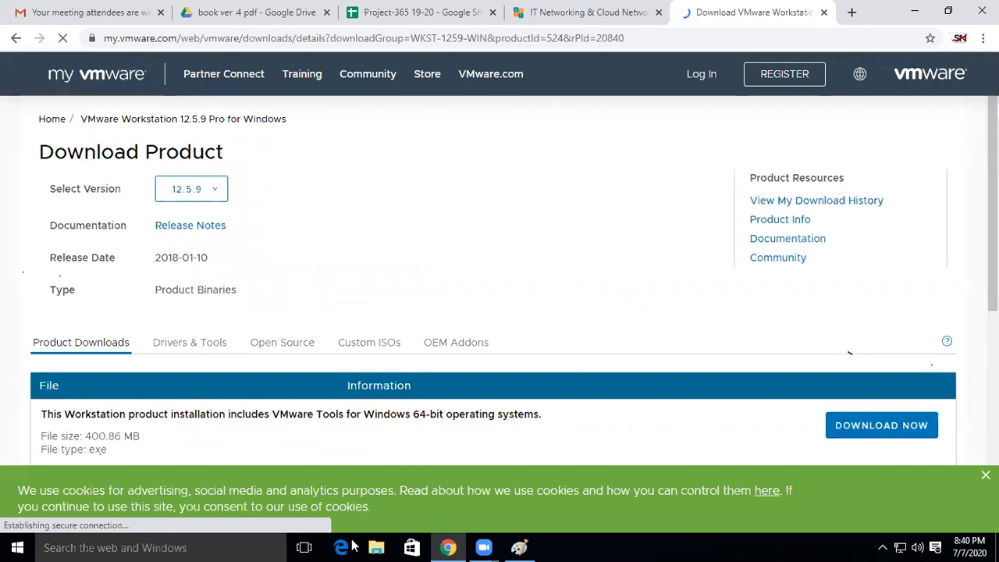
Step: Locate the VMware-workstation-full-15.5.5-16285975 installer in the Downloads folder
left_click(377, 548)
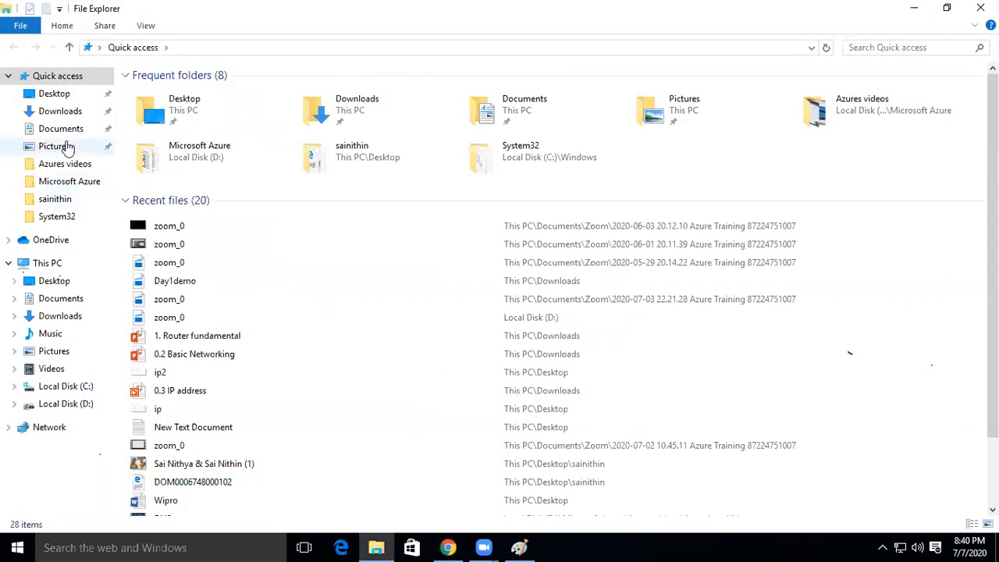
left_click(67, 112)
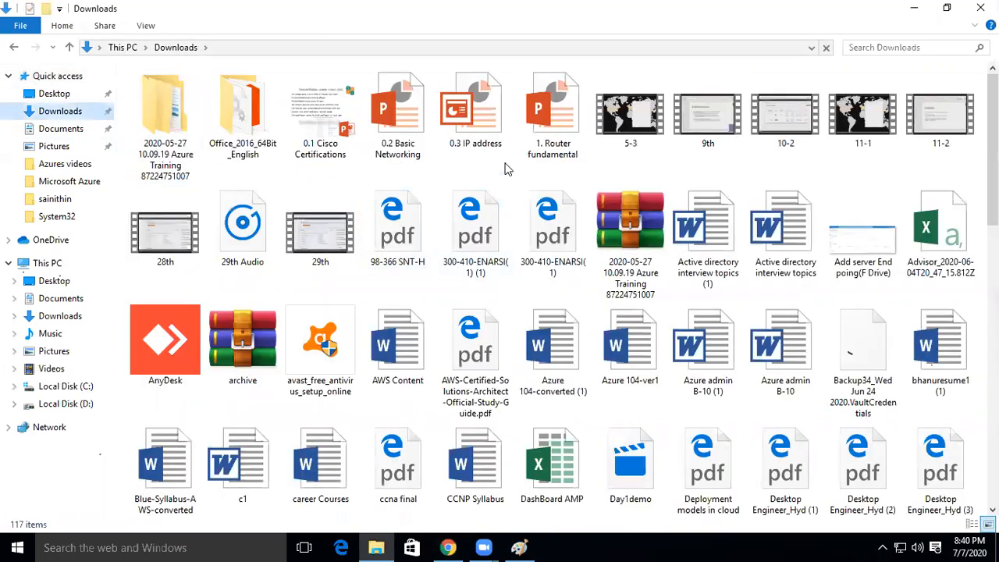
left_click(311, 145)
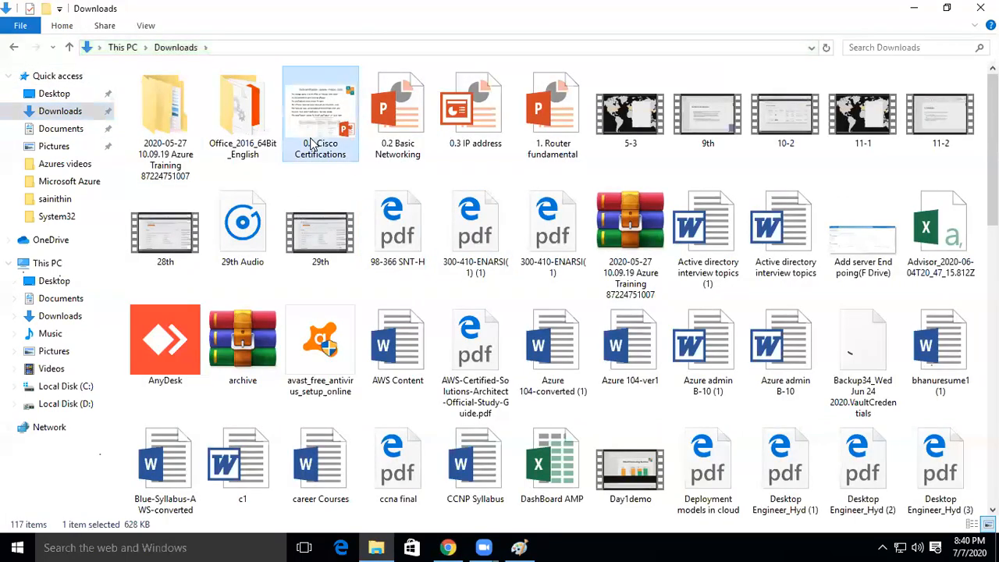
key("End")
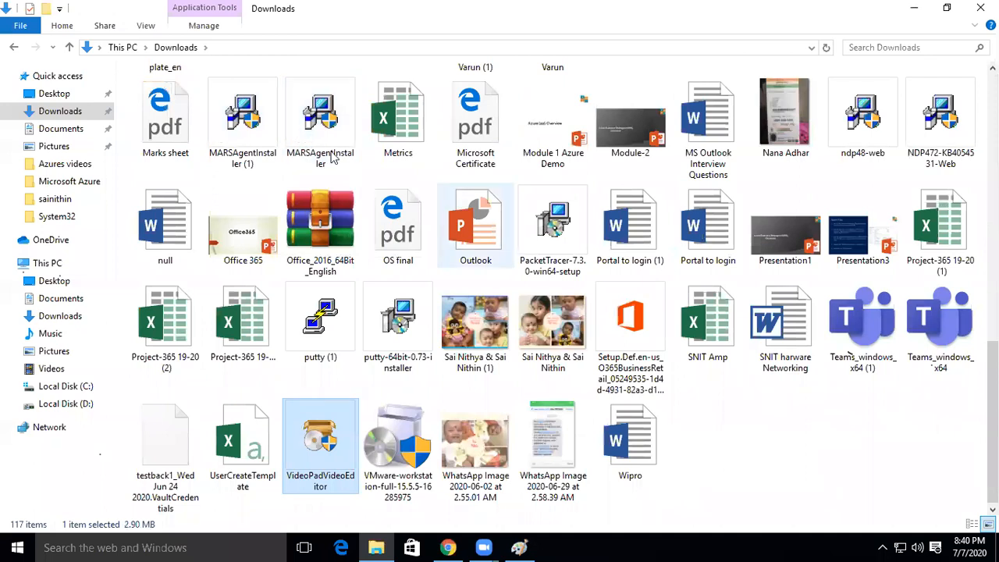
key("Right")
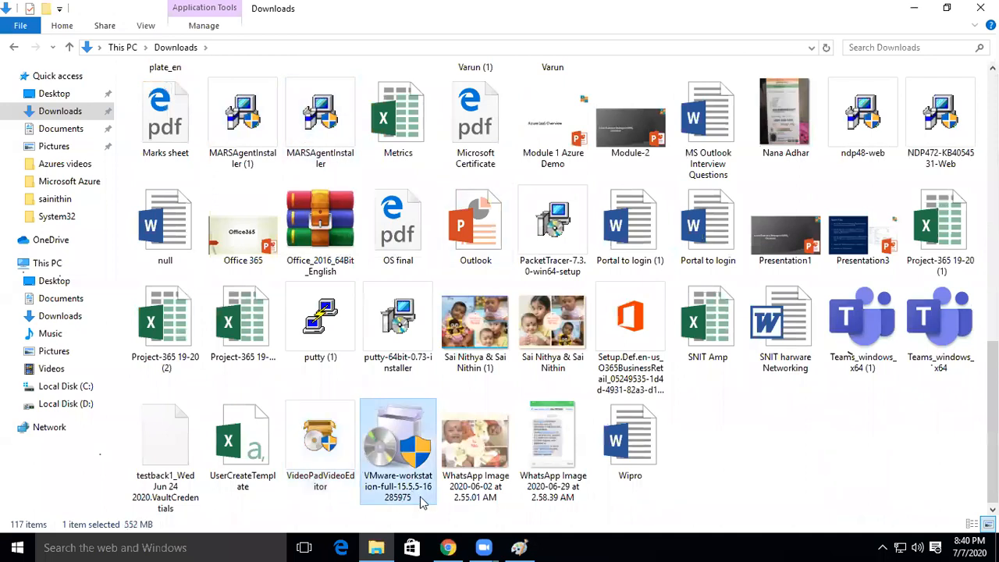
mouse_move(400, 488)
mouse_move(613, 359)
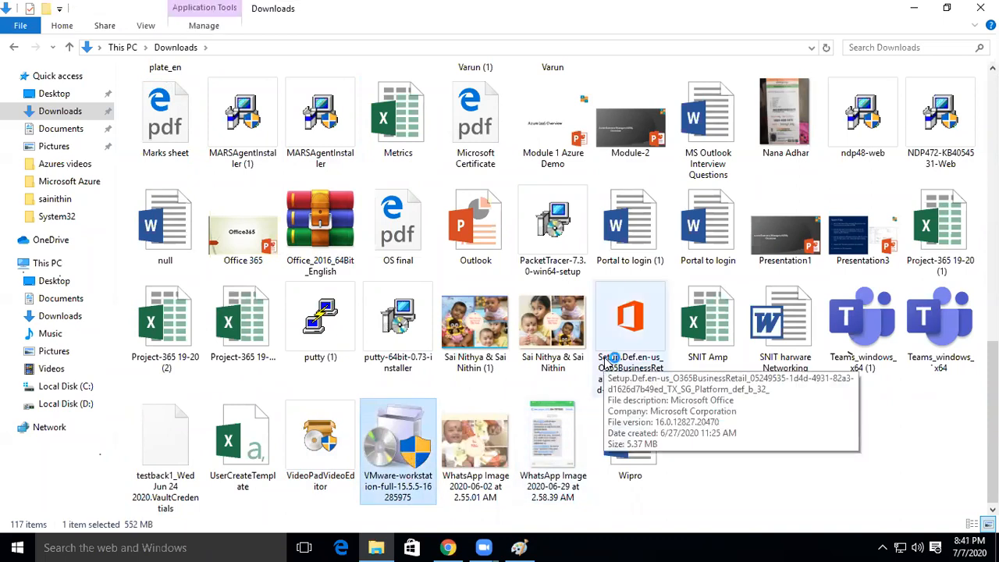
Step: Minimize the File Explorer and Chrome windows and launch VMware Workstation Pro from the desktop
left_click(925, 7)
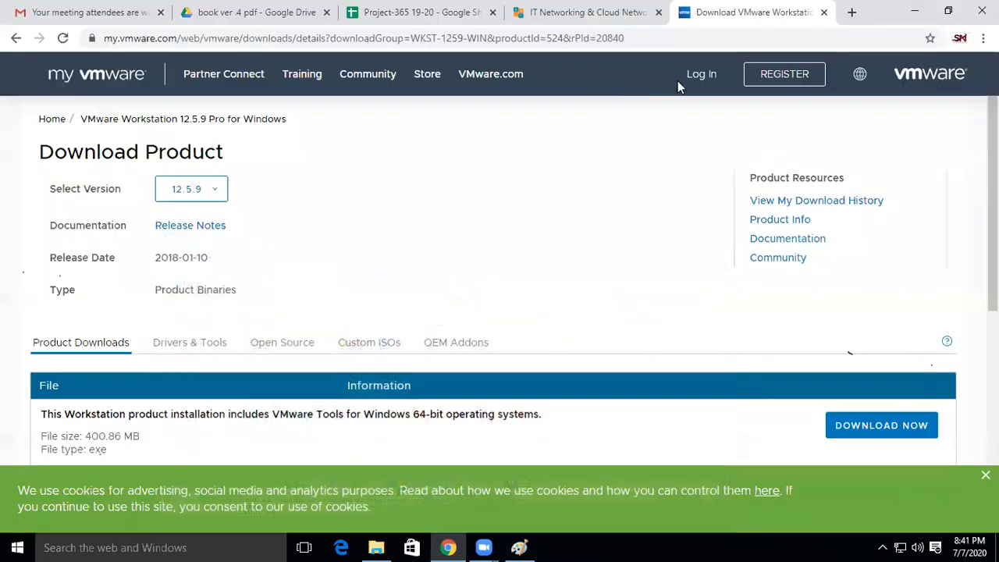
left_click(913, 12)
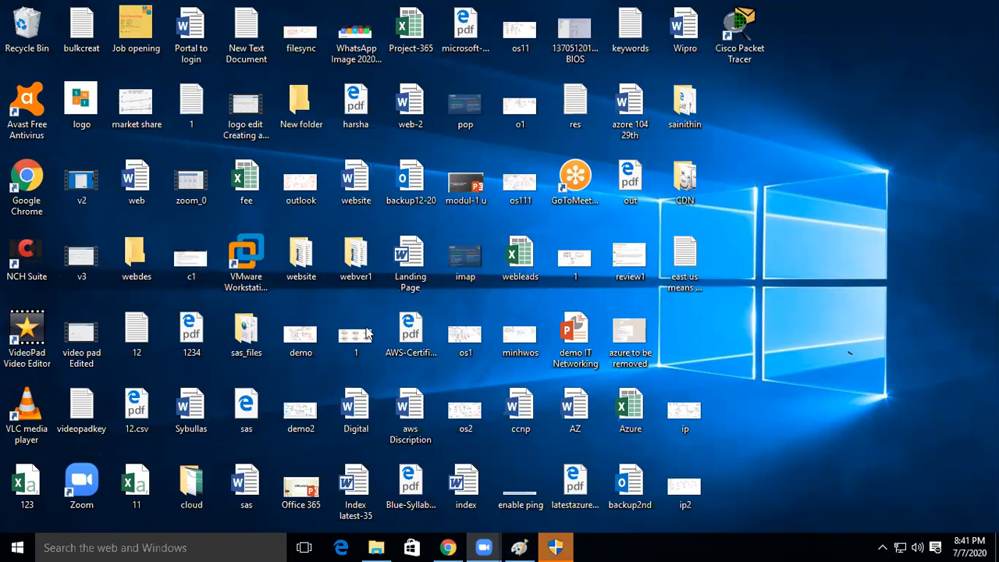
left_click(260, 267)
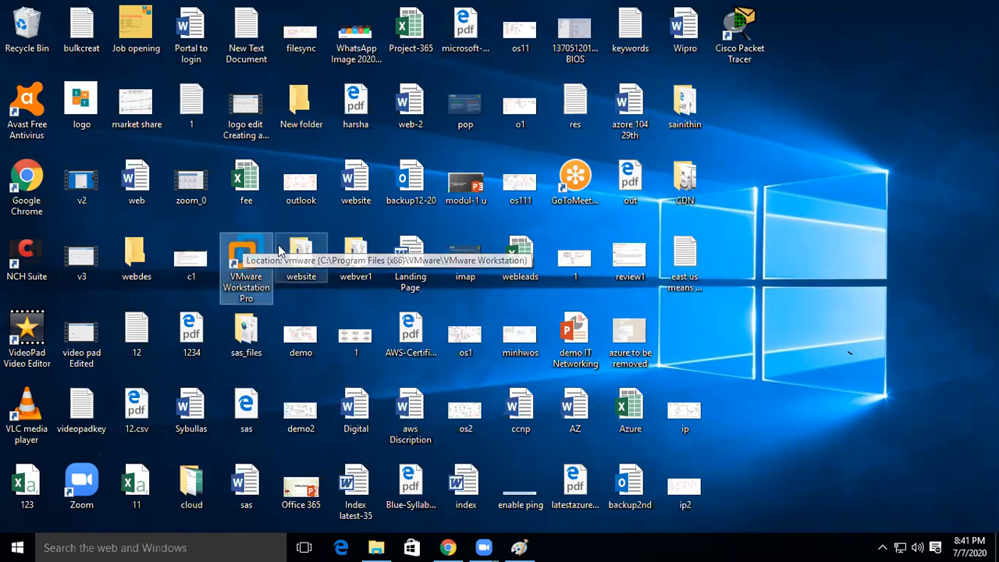
double_click(271, 252)
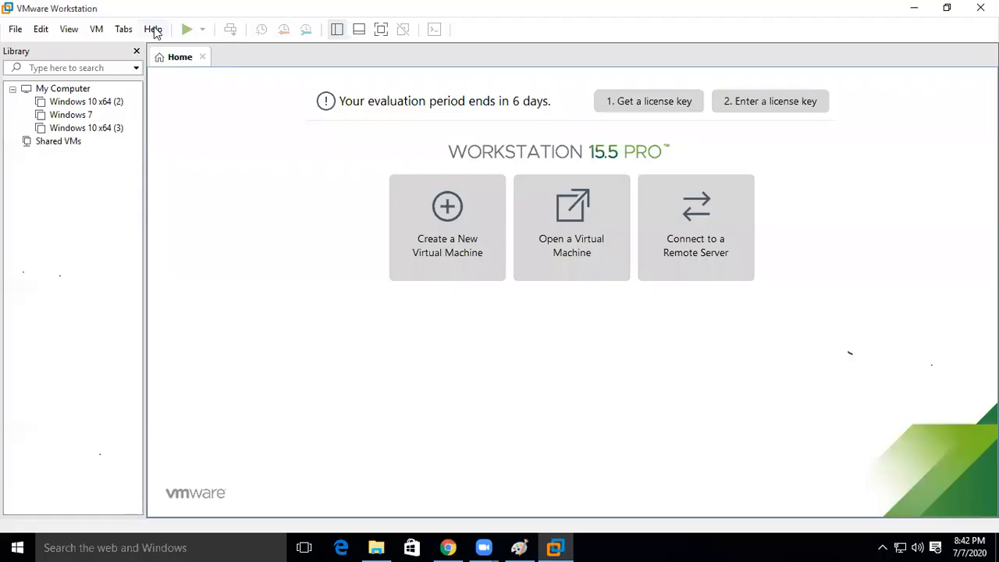
Step: View the VMware Workstation product and license information, dismiss it and close the program
left_click(154, 30)
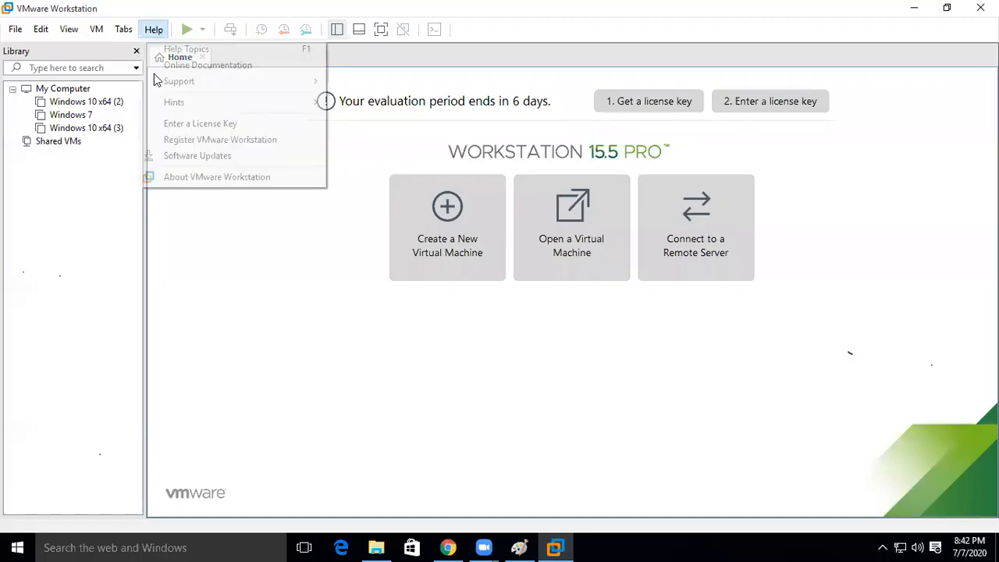
left_click(186, 180)
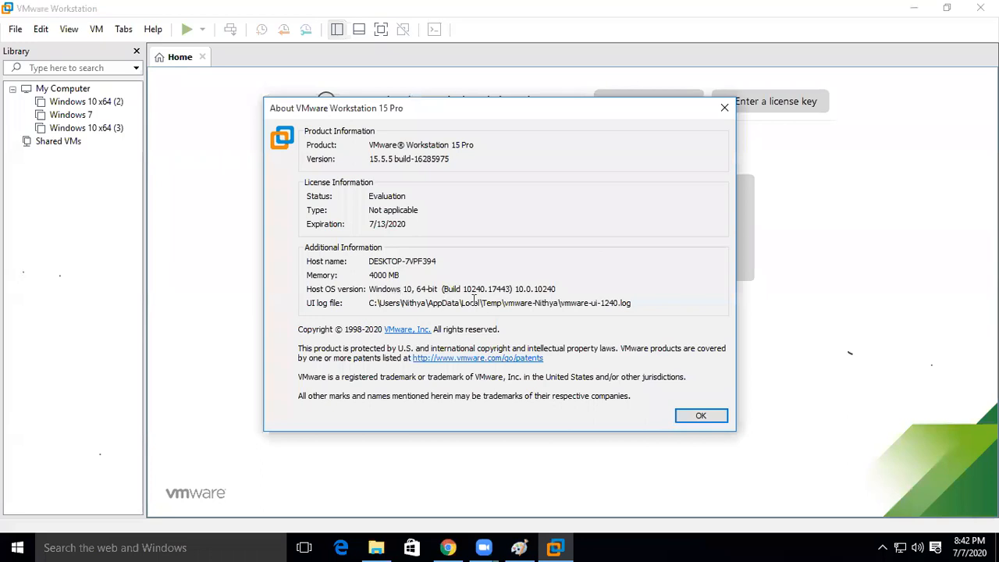
left_click(701, 416)
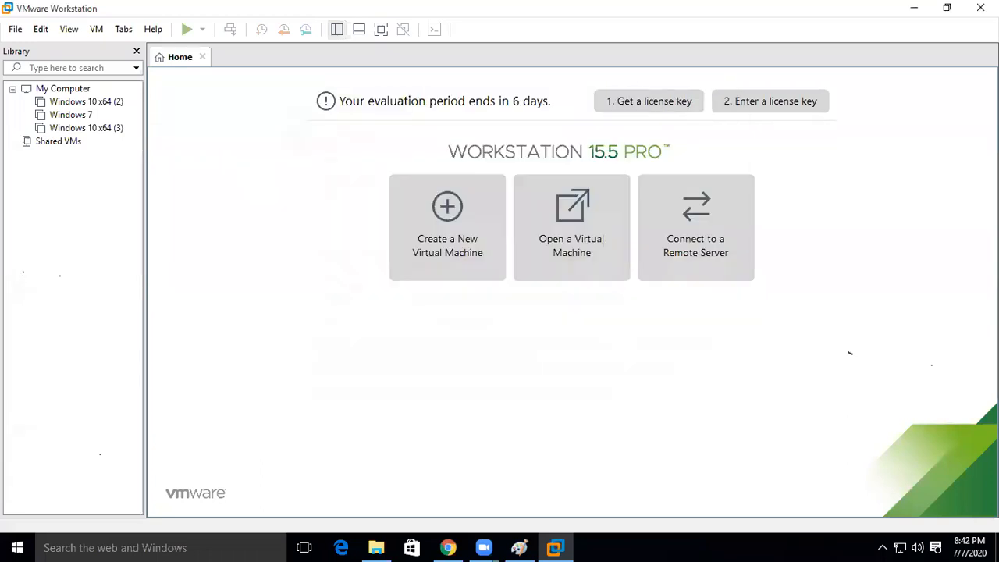
key("alt+F4")
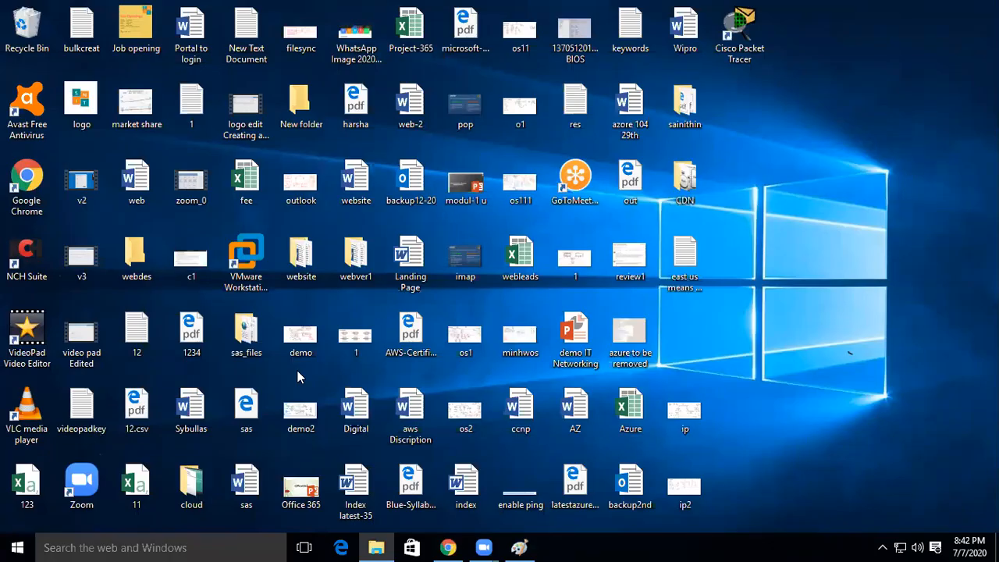
Step: Run the "control" command to open Control Panel and go to its list of programs to uninstall
key("super+r")
type("control")
key("Return")
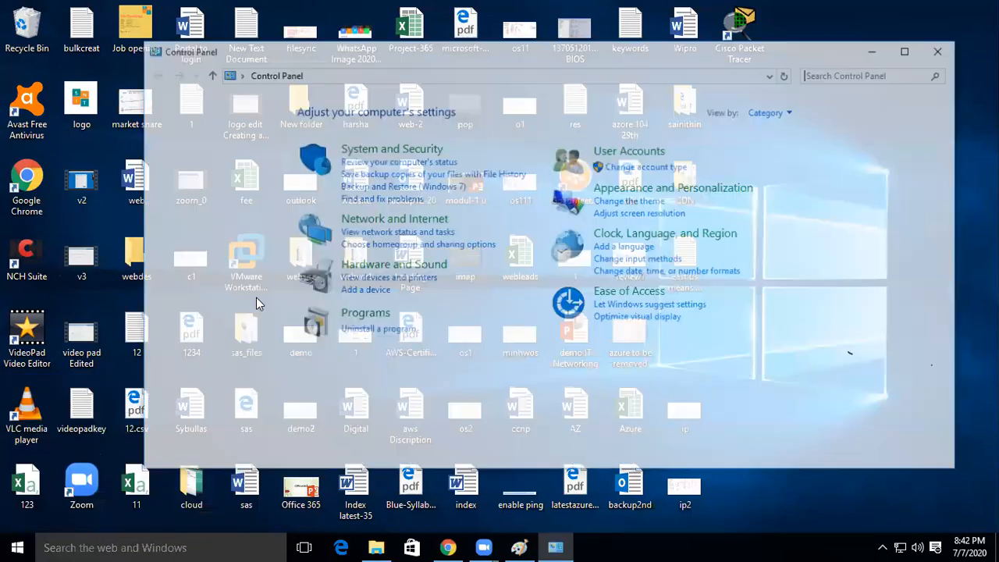
left_click(381, 330)
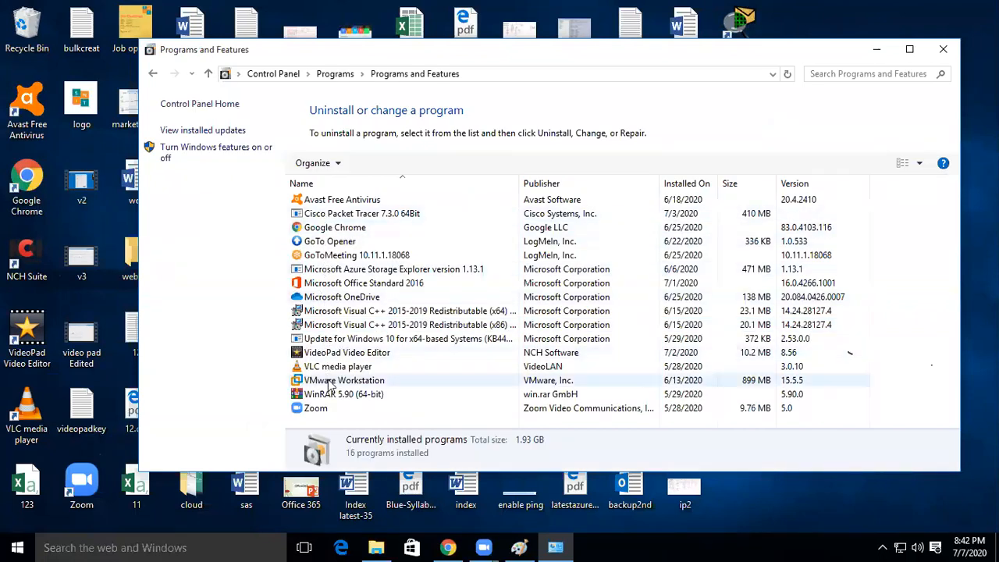
Step: Uninstall VMware Workstation through its setup wizard, preserving the product configuration and product license information
right_click(329, 386)
left_click(336, 394)
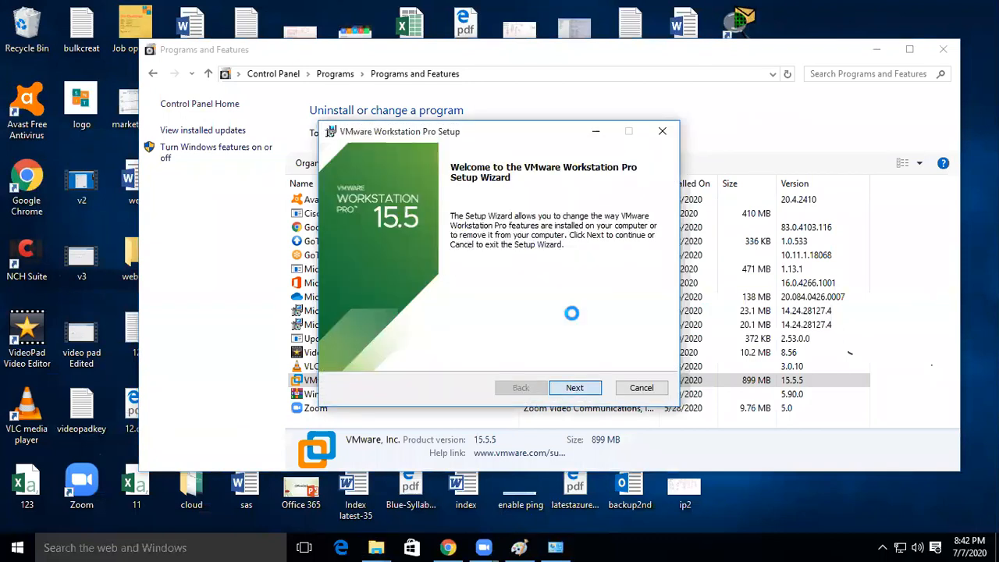
left_click(573, 387)
left_click(395, 319)
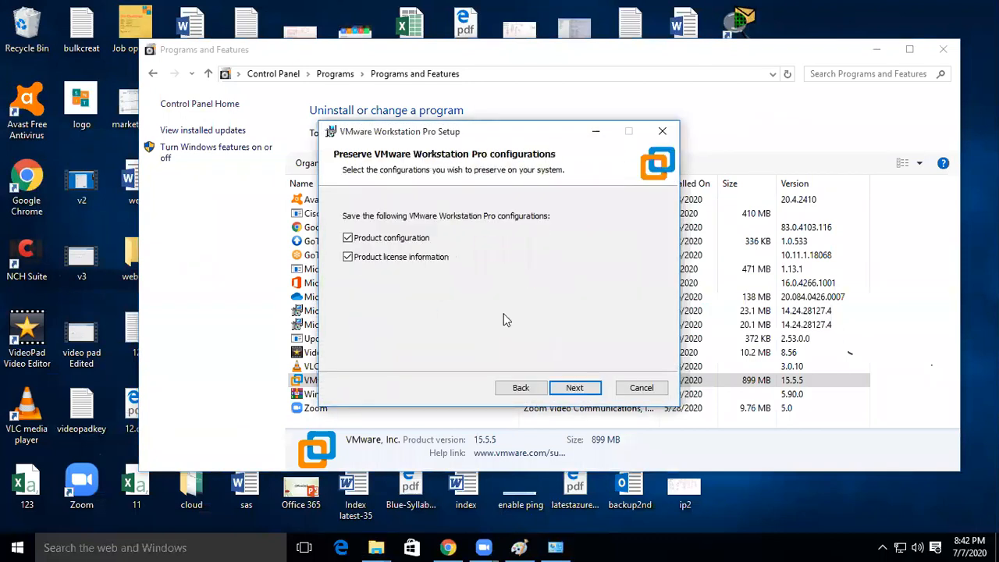
left_click(574, 387)
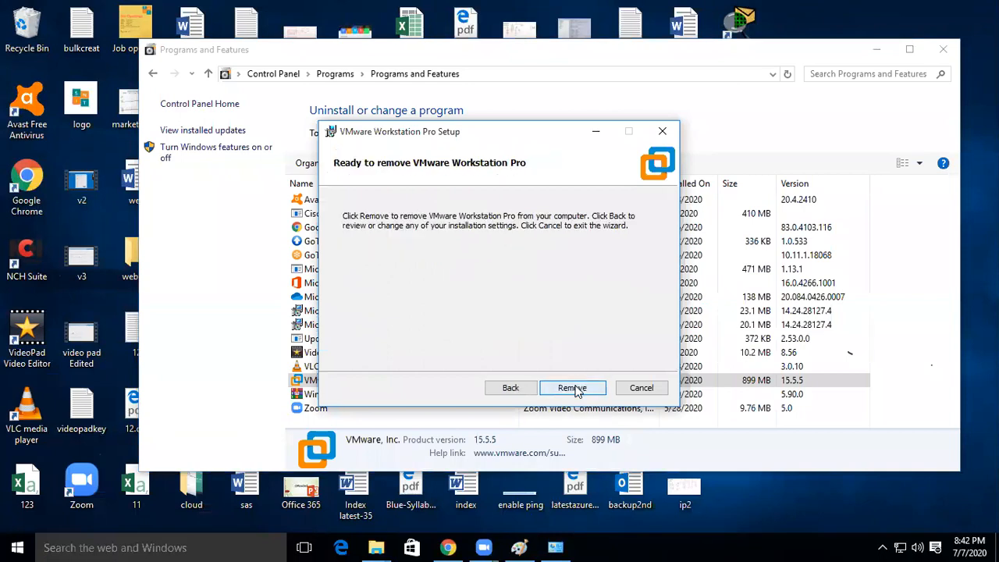
left_click(575, 387)
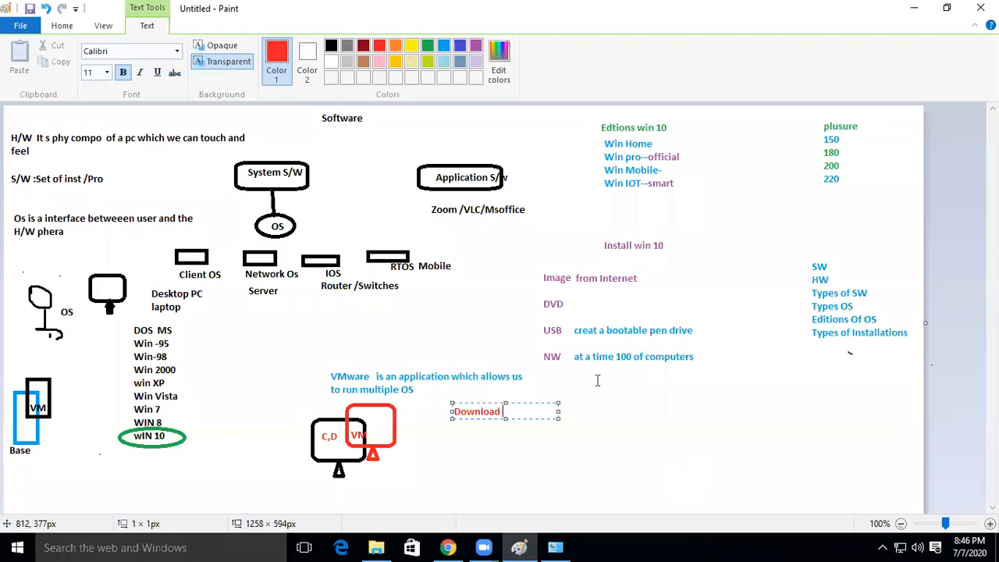
Step: In the Paint drawing, write the red note lines "Download VM" and "Istall VM" beside the monitors
type("VM")
key("Return")
type("Istall VM")
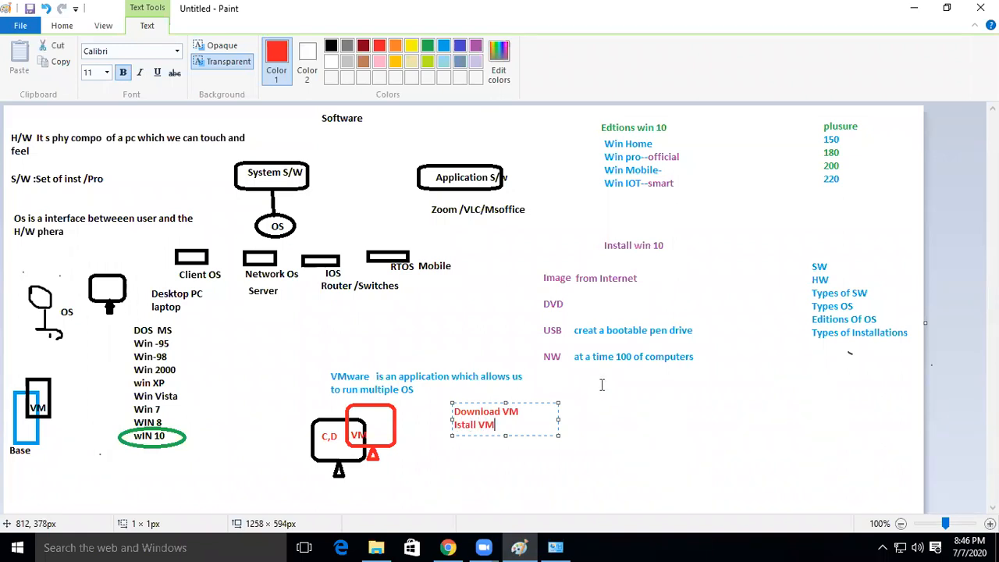
Step: Correct the second red note line to "Install VM", add the line "Configure VM" below it, and minimize Paint
left_click(458, 425)
type("n")
key("End")
key("Return")
type("Confi")
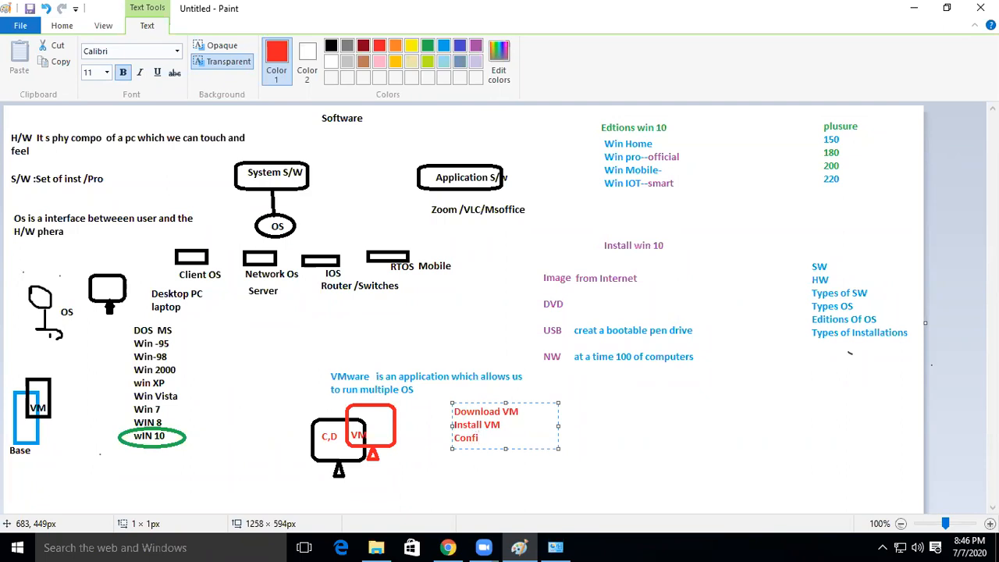
type("gure VM")
left_click(582, 428)
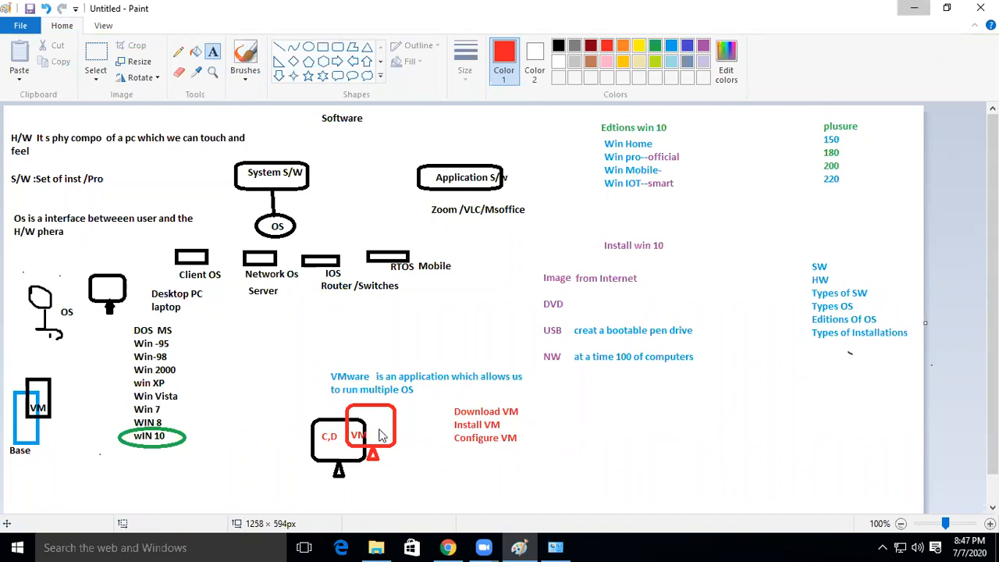
left_click(914, 8)
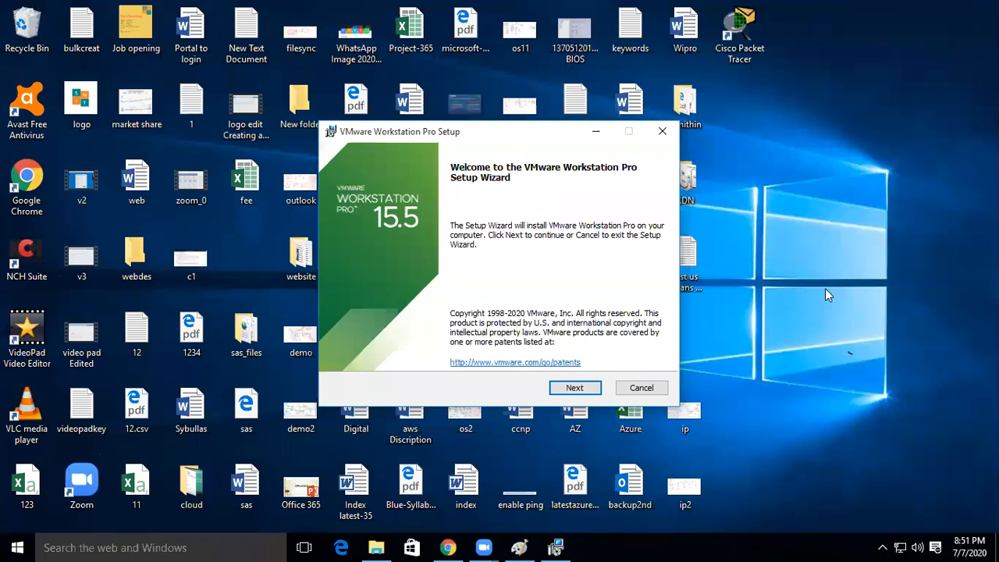
Step: Install VMware Workstation Pro 15.5 through its setup wizard, accepting the license agreement and keeping the default user experience and shortcut options
left_click(575, 388)
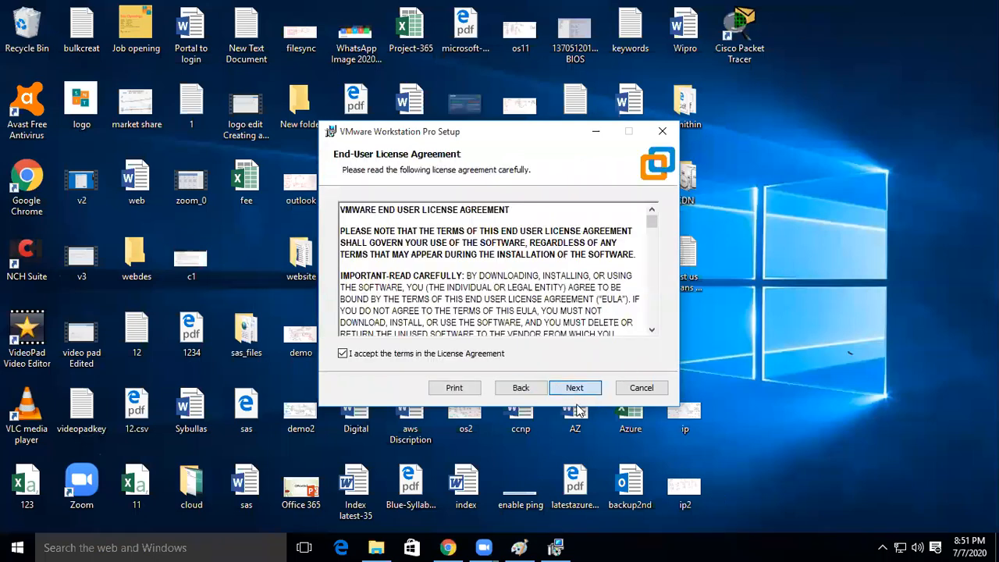
left_click(575, 389)
left_click(574, 389)
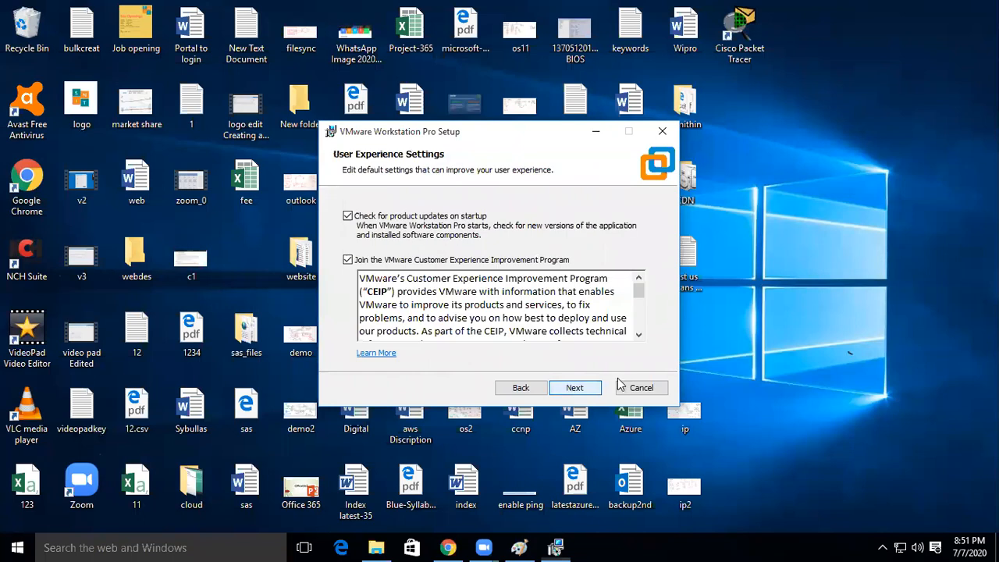
left_click(595, 391)
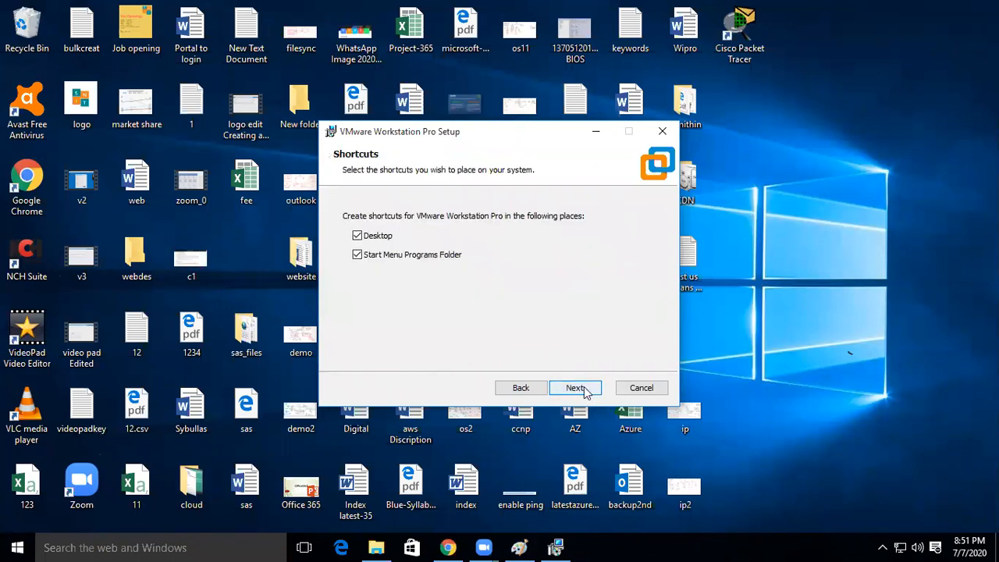
left_click(576, 391)
left_click(572, 389)
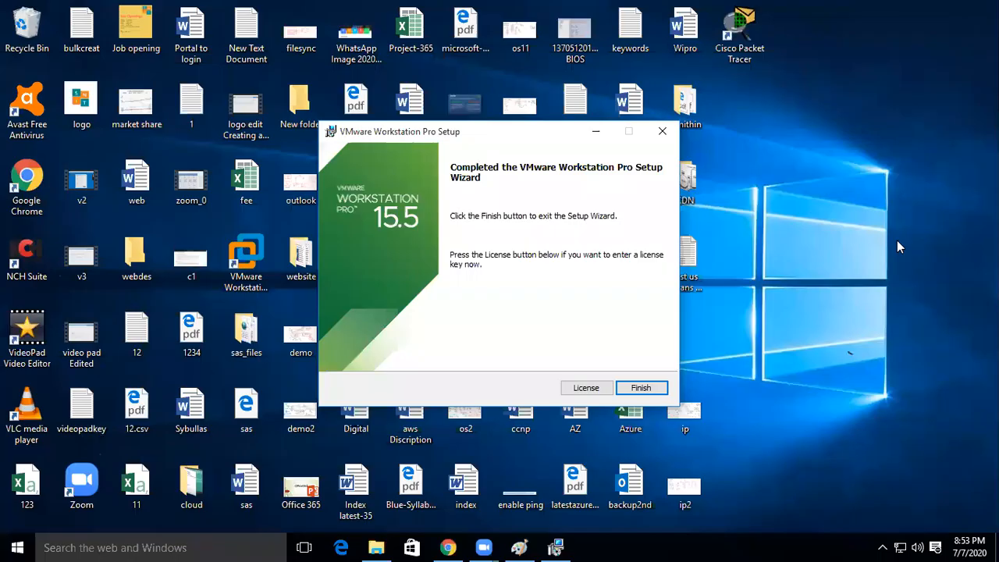
left_click(652, 389)
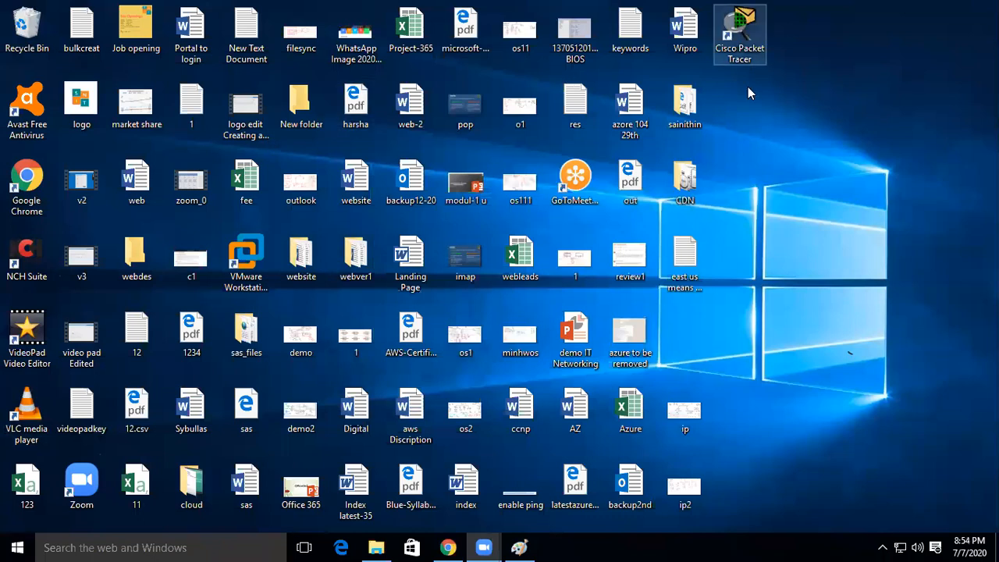
Step: Launch VMware Workstation from the desktop and frame the "Install VM" line in the Paint notes while it loads
double_click(243, 283)
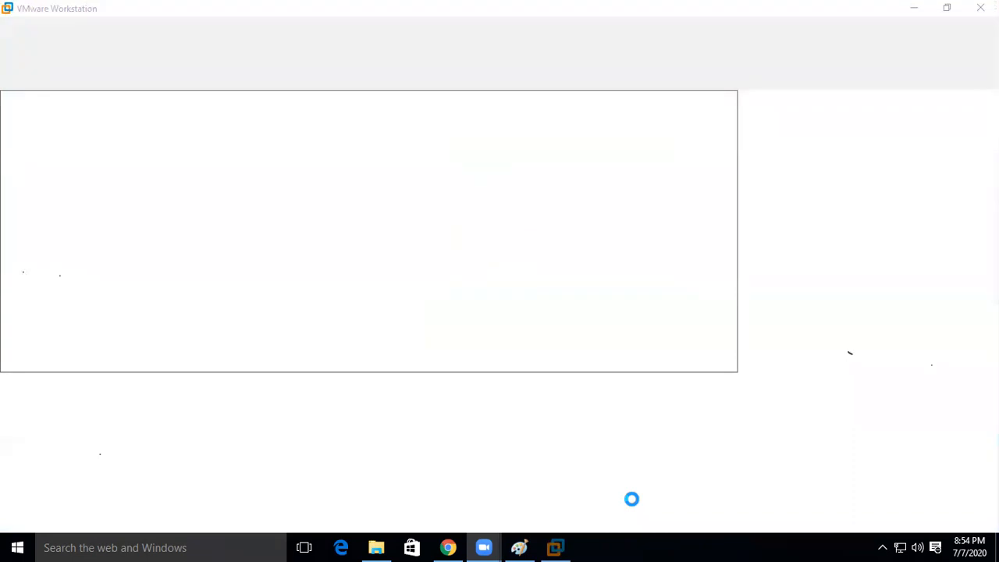
left_click(520, 548)
left_click_drag(453, 426, 521, 425)
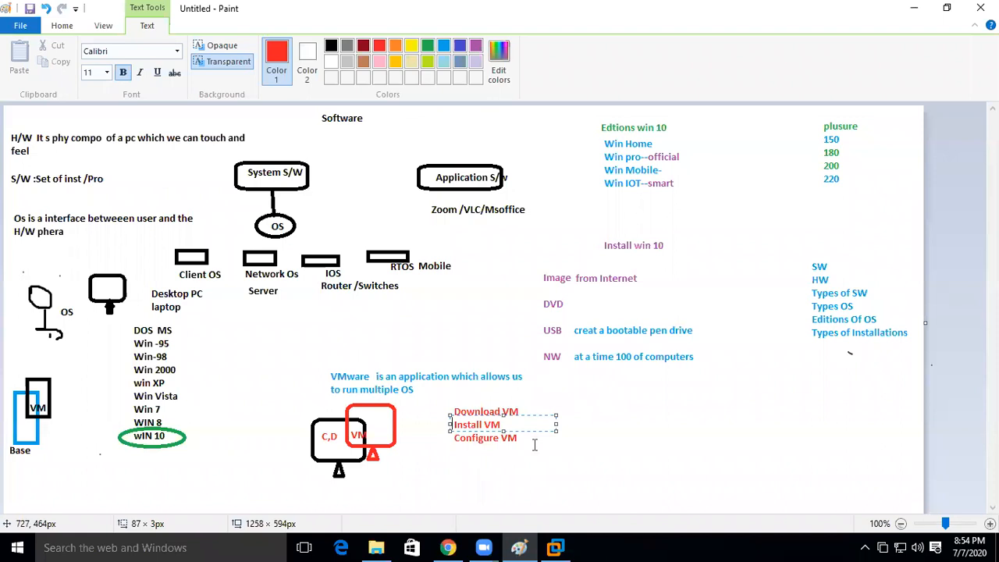
left_click(915, 7)
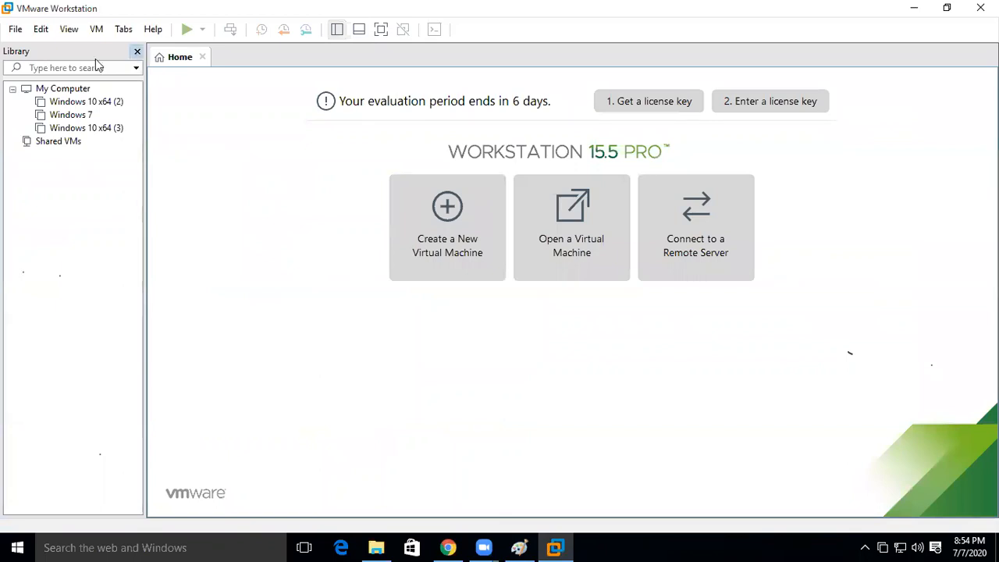
Step: Hide the Library sidebar and start creating a new virtual machine with the Custom (advanced) configuration
left_click(137, 51)
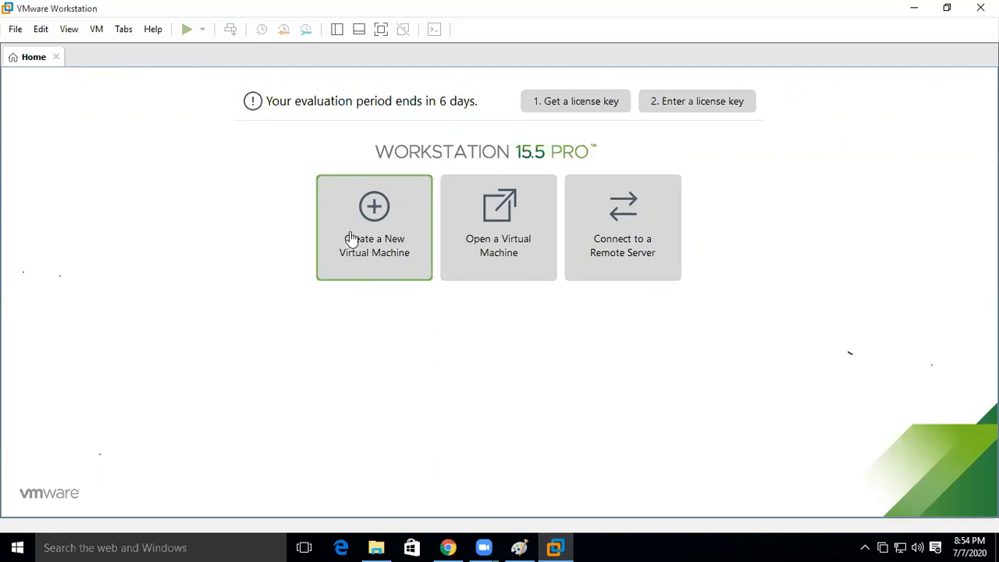
left_click(386, 264)
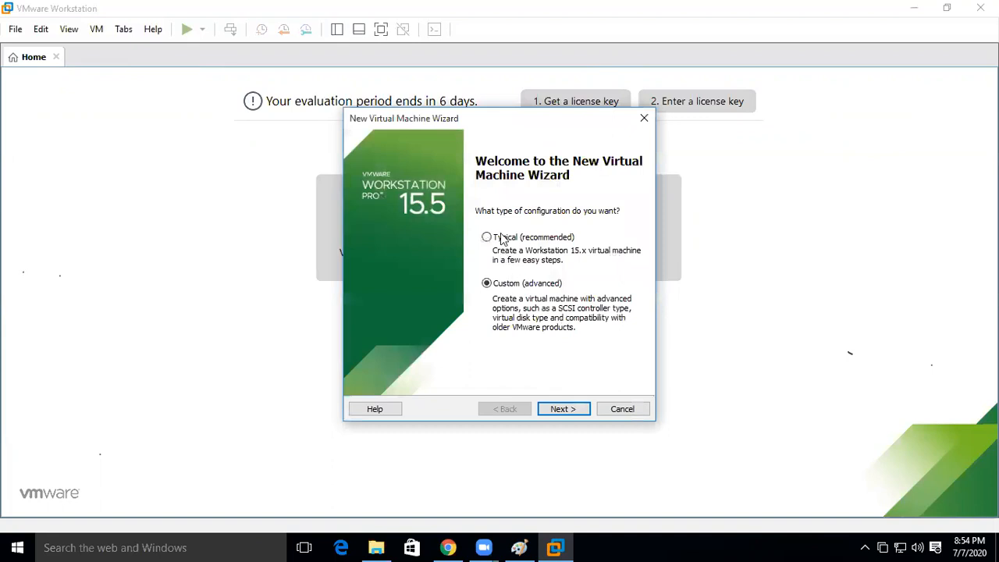
left_click(562, 409)
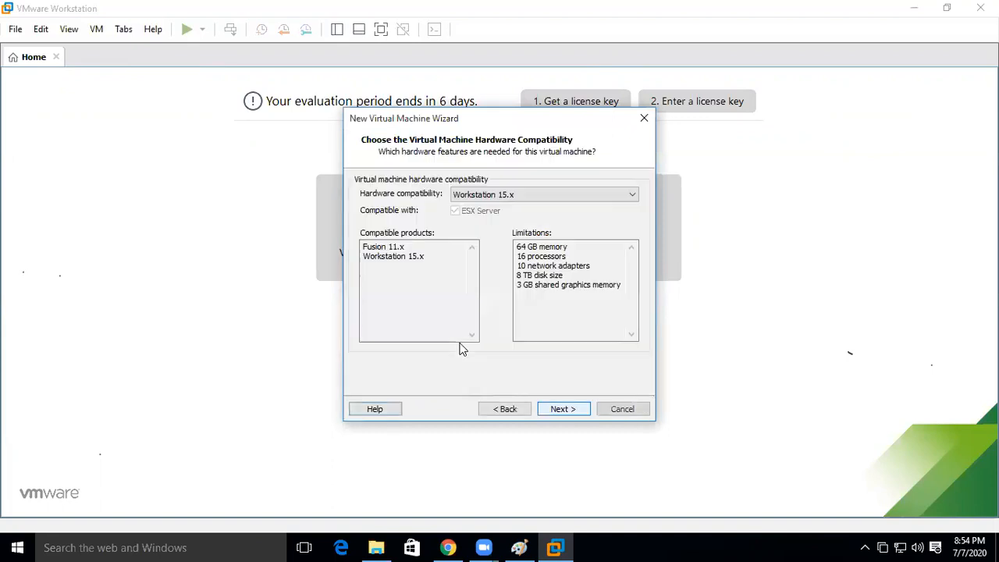
left_click(515, 409)
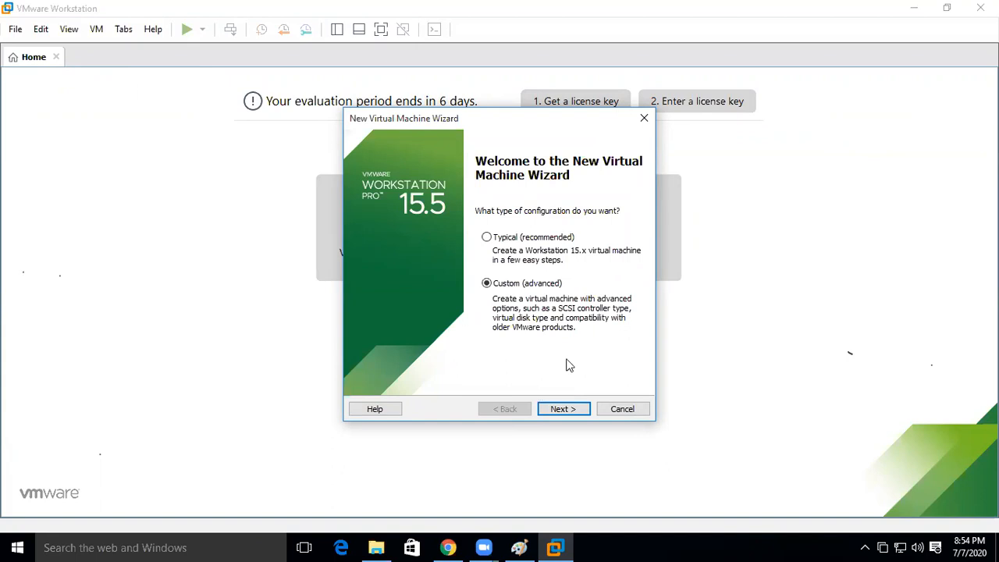
left_click(562, 411)
Step: Review the hardware compatibility versions and limitations, keep Workstation 15.x, and continue to the guest operating system installation page
left_click(488, 195)
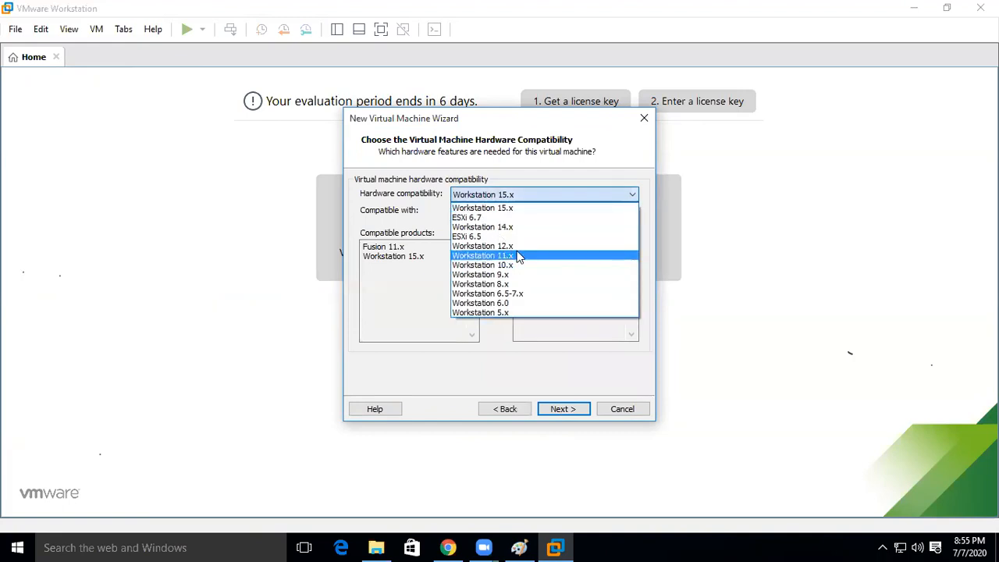
left_click(414, 316)
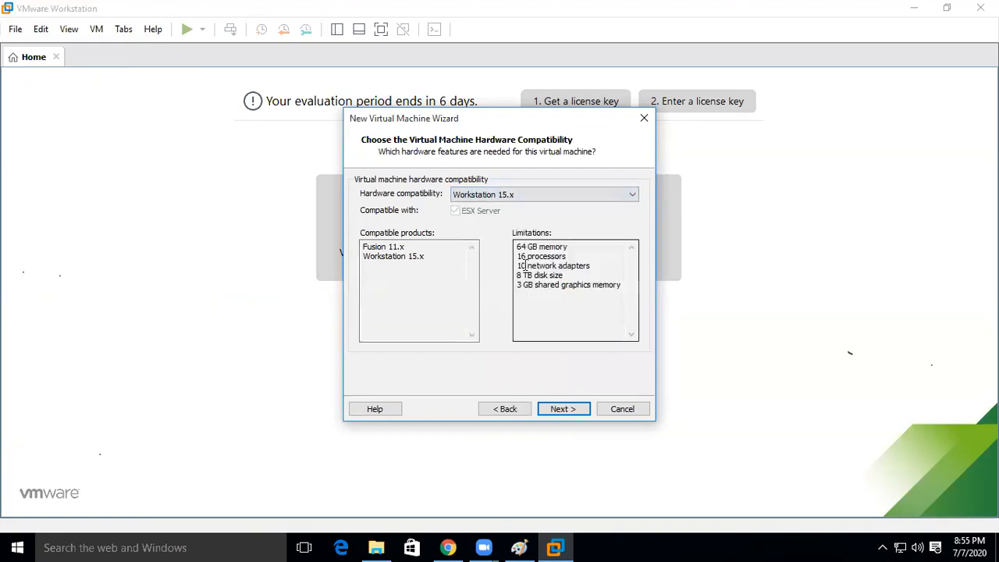
left_click_drag(518, 248, 578, 301)
left_click(578, 300)
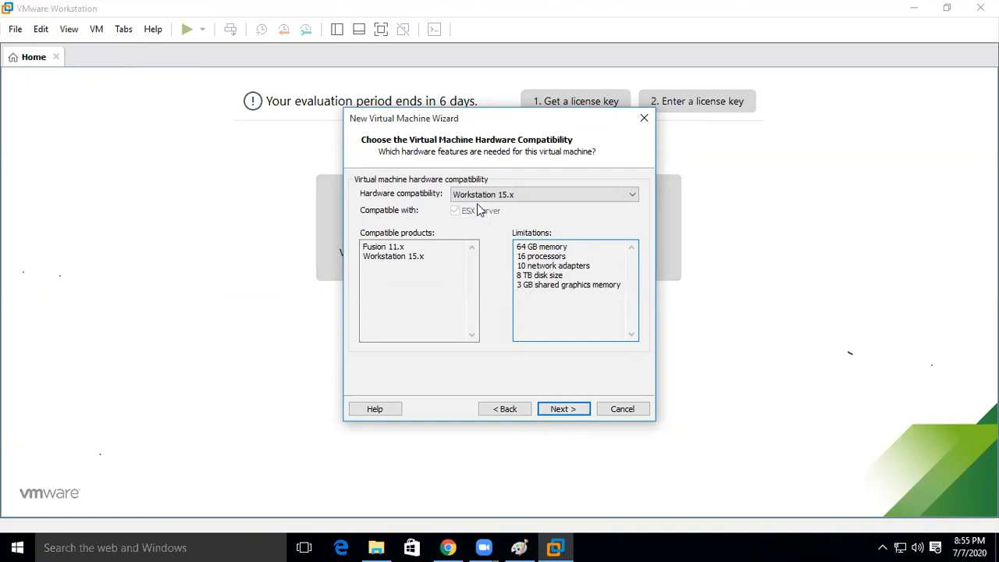
left_click(575, 411)
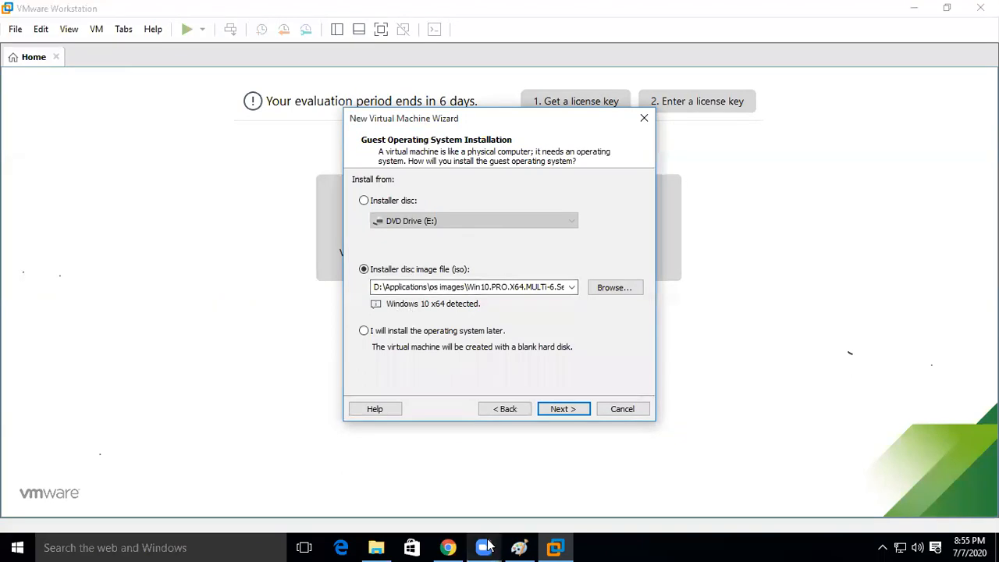
Step: Switch to Chrome, search for "download win 10 iso file" in a new tab and examine Microsoft's Download Windows 10 page
left_click(447, 547)
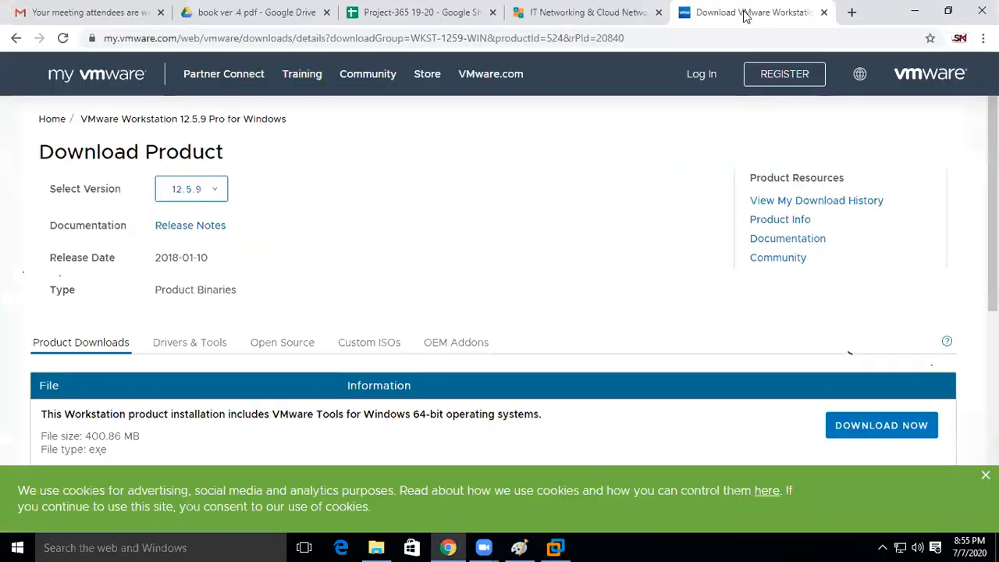
left_click(850, 13)
type("download ")
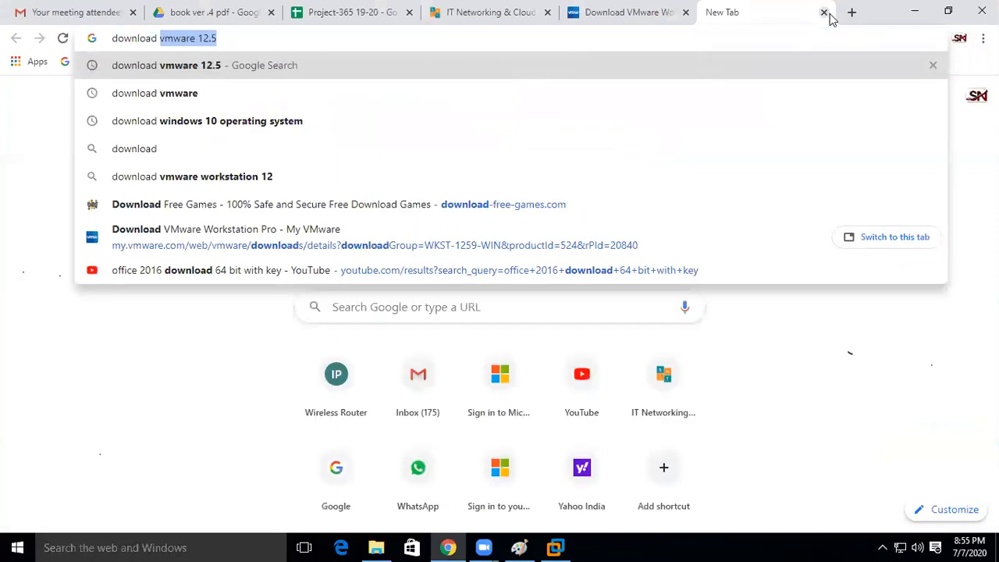
type("win 10")
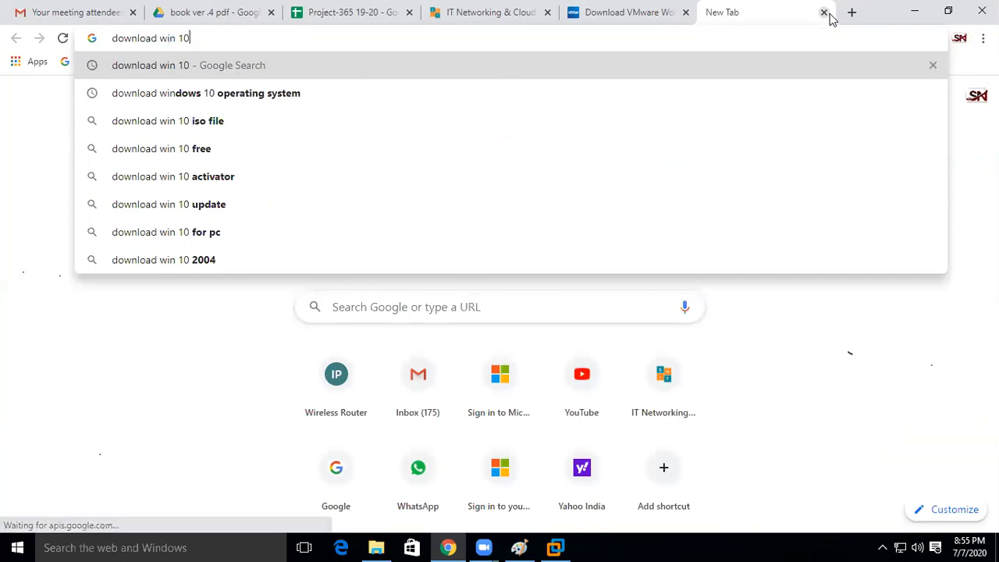
left_click(214, 129)
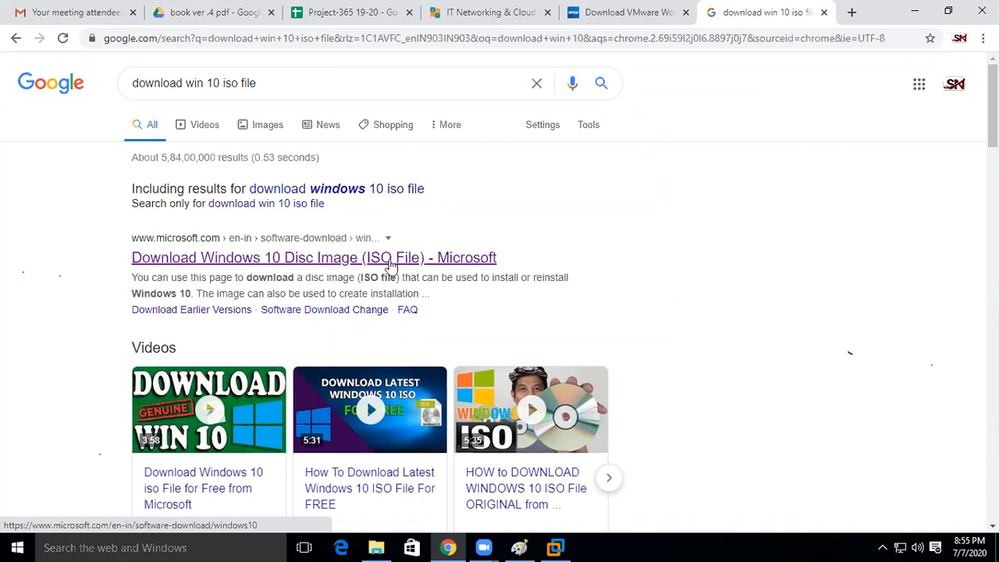
left_click(427, 260)
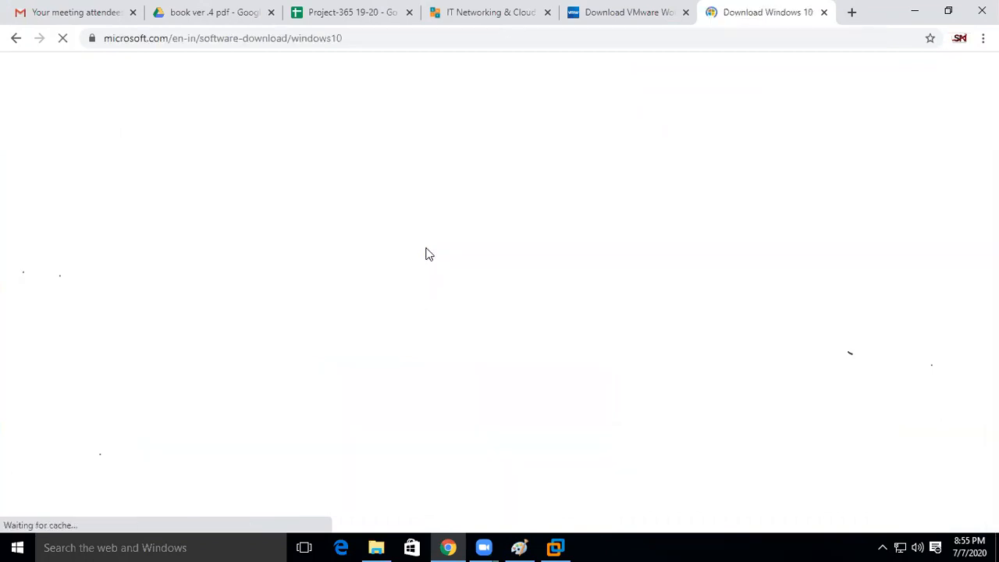
scroll(227, 332, "down", 1)
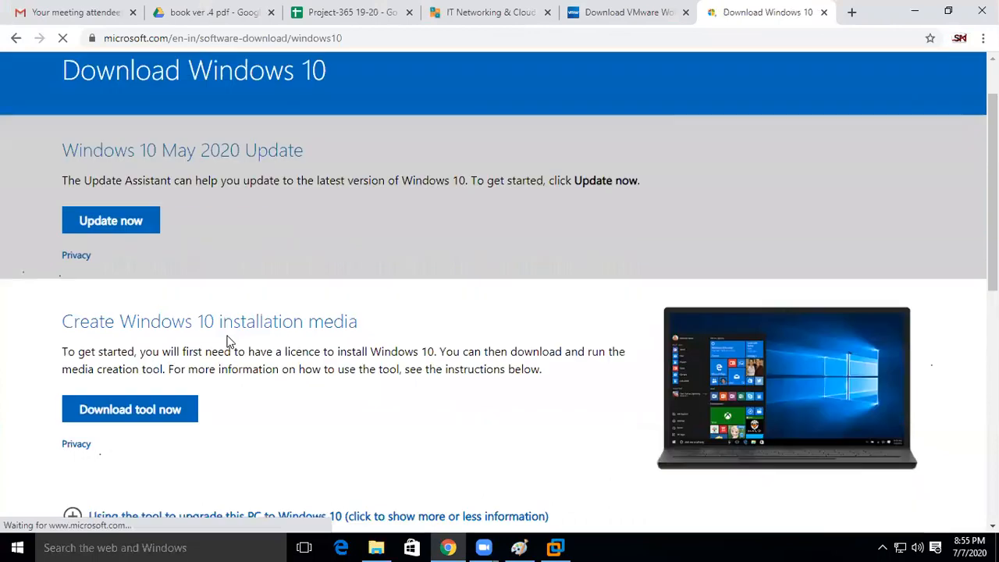
scroll(254, 395, "down", 4)
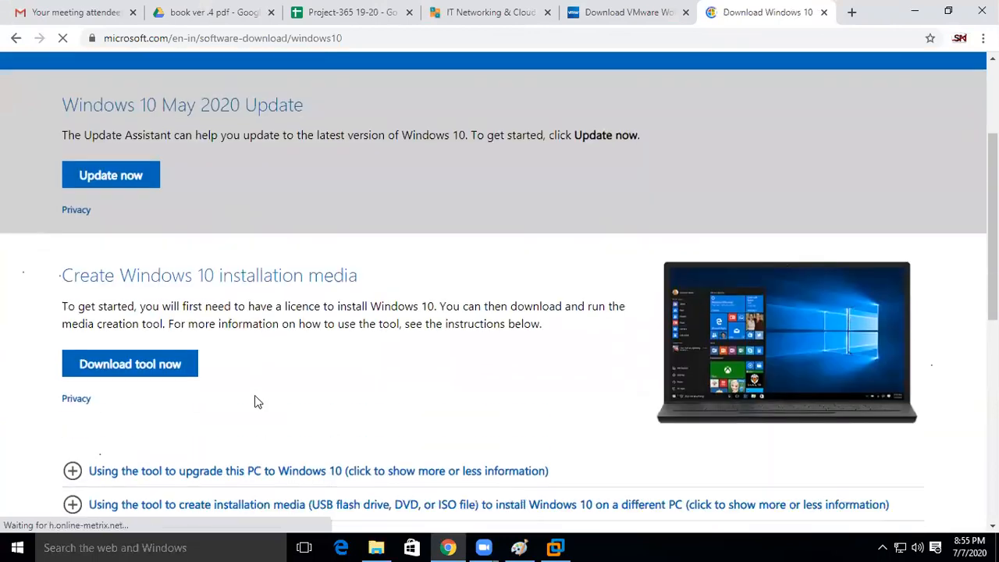
scroll(243, 355, "up", 3)
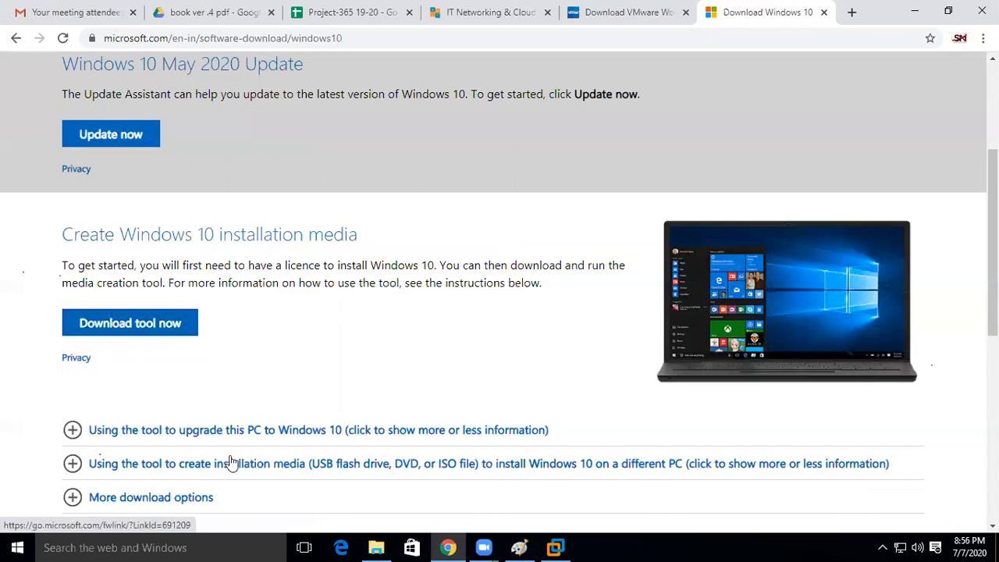
Step: Switch to File Explorer and open the "os images" folder inside Applications on Local Disk (D:)
left_click(376, 547)
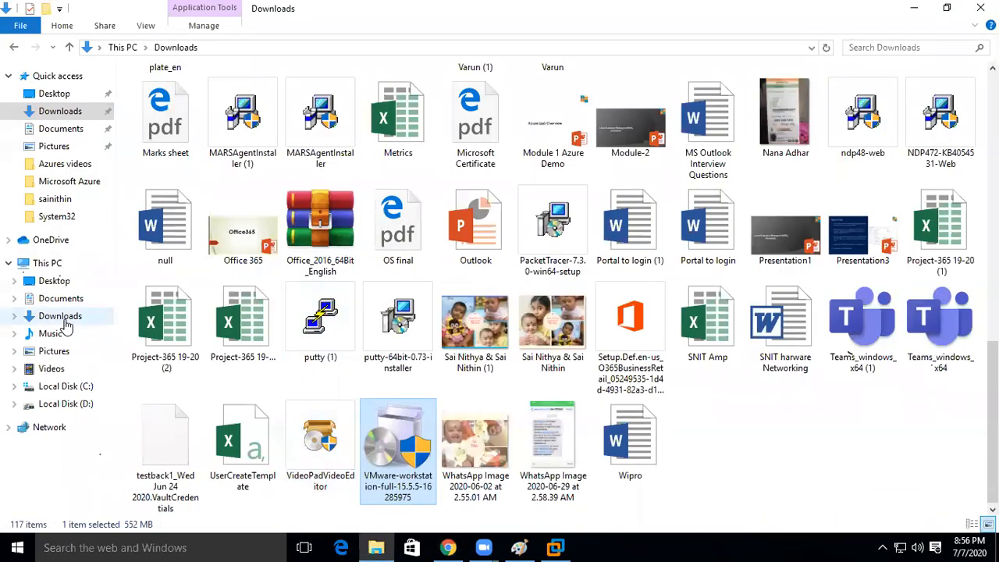
left_click(65, 403)
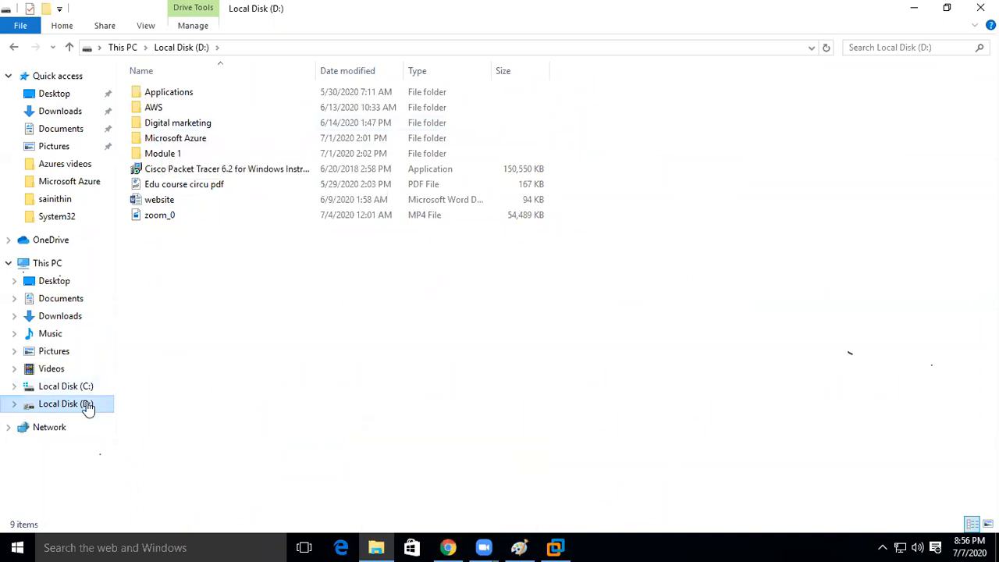
double_click(164, 94)
left_click(177, 109)
double_click(176, 109)
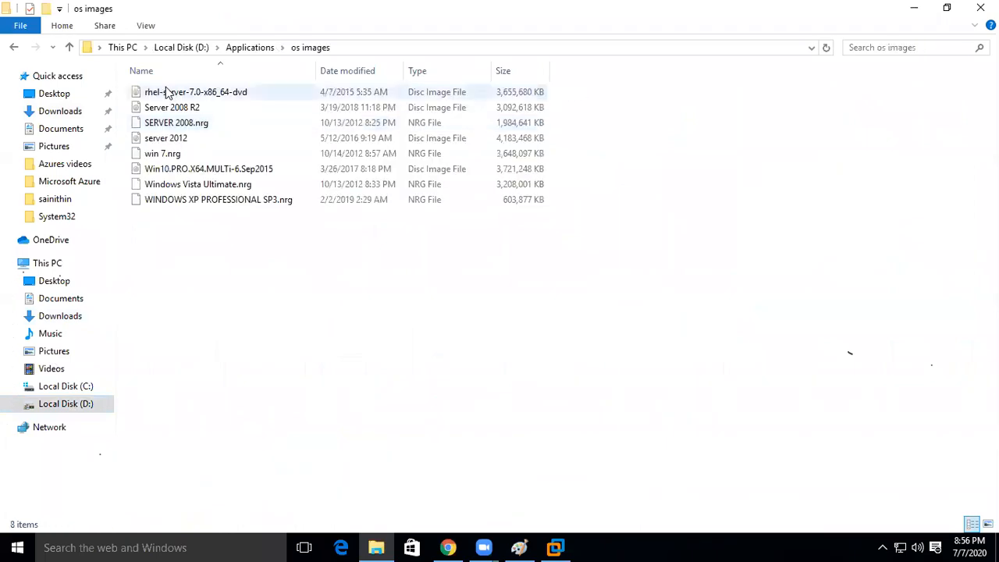
Step: Check the file properties of the Win10.PRO.X64.MULTi-6.Sep2015 disc image, then return to the New Virtual Machine Wizard in VMware Workstation
left_click(173, 175)
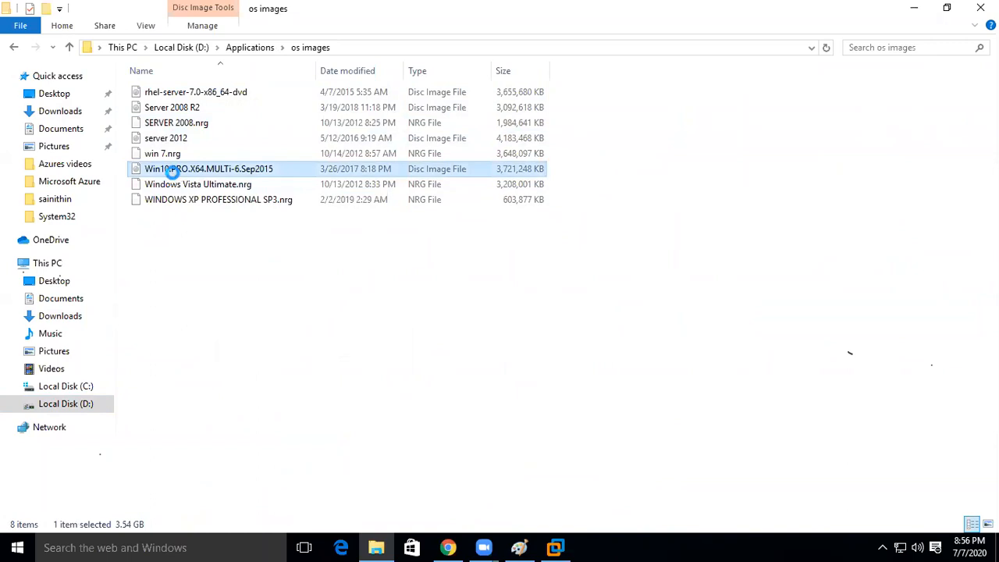
right_click(173, 176)
left_click(291, 521)
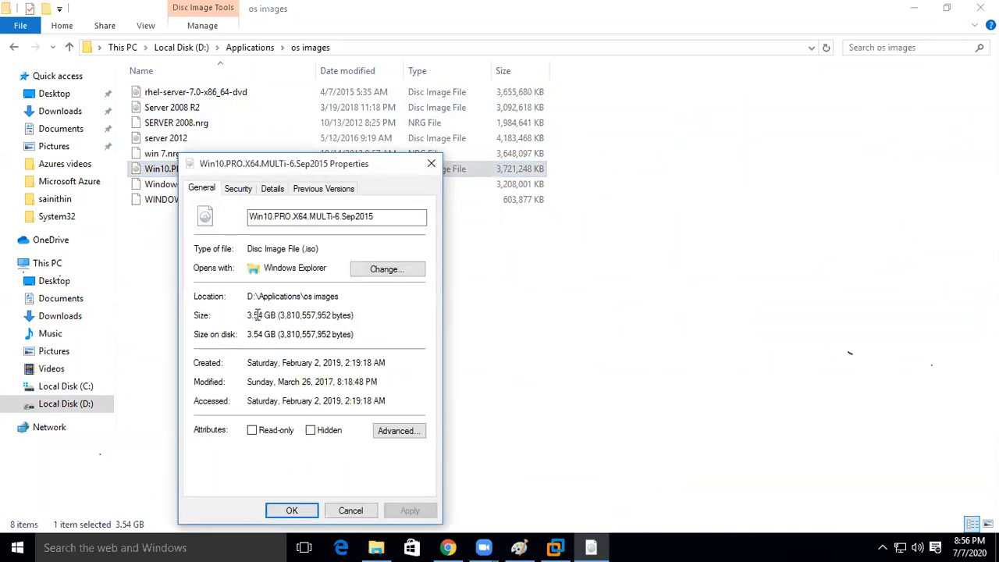
left_click(431, 164)
left_click(419, 278)
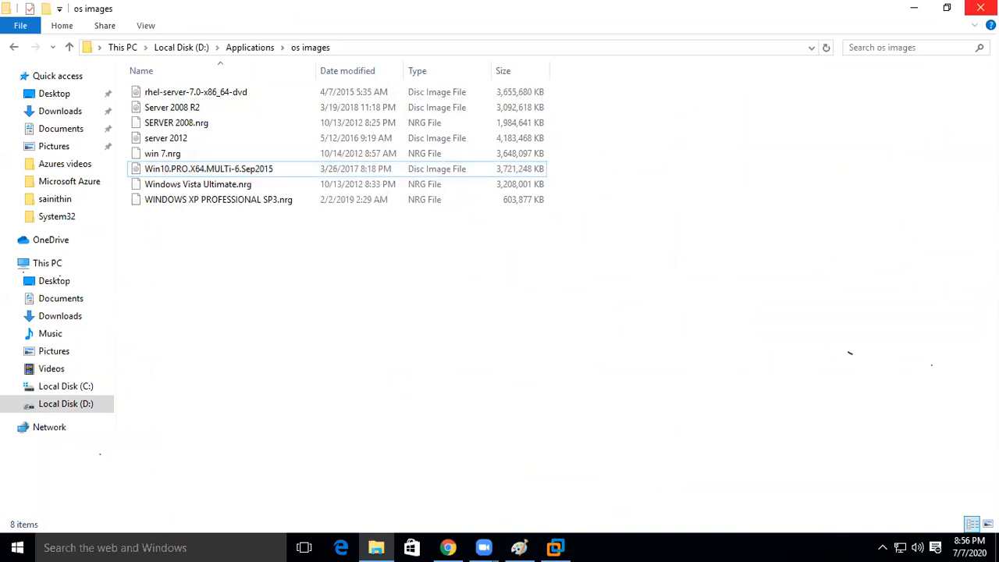
left_click(978, 9)
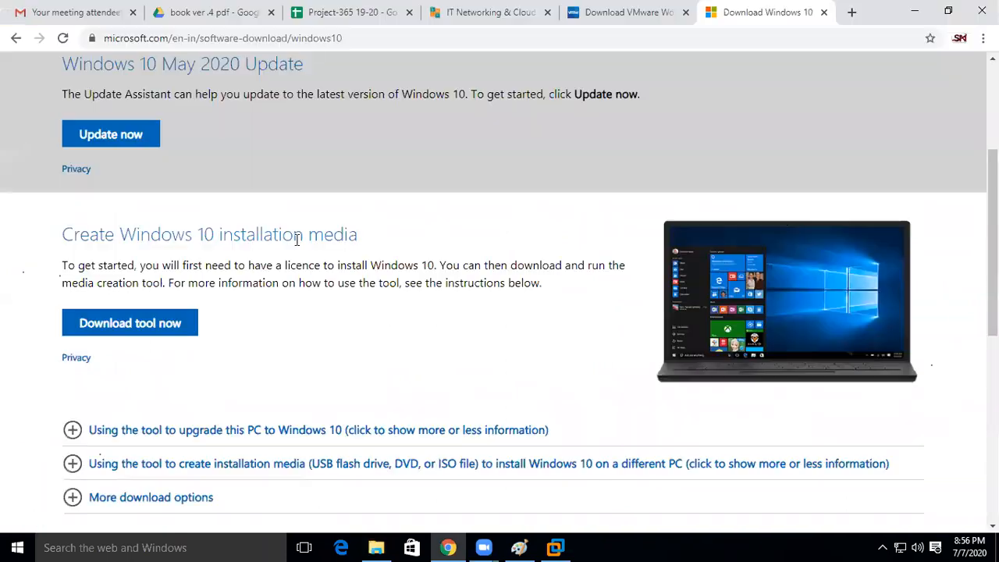
left_click(912, 14)
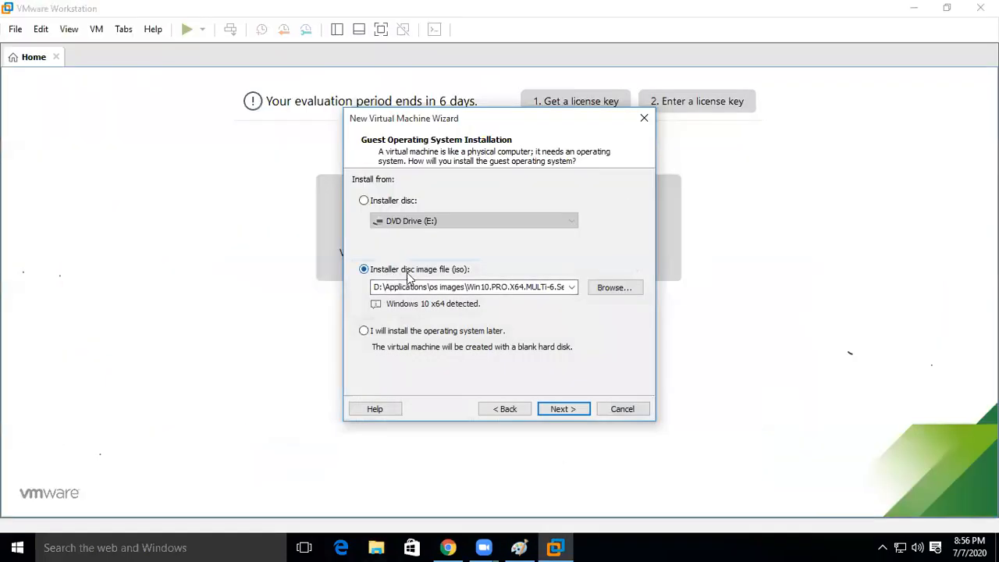
left_click(366, 200)
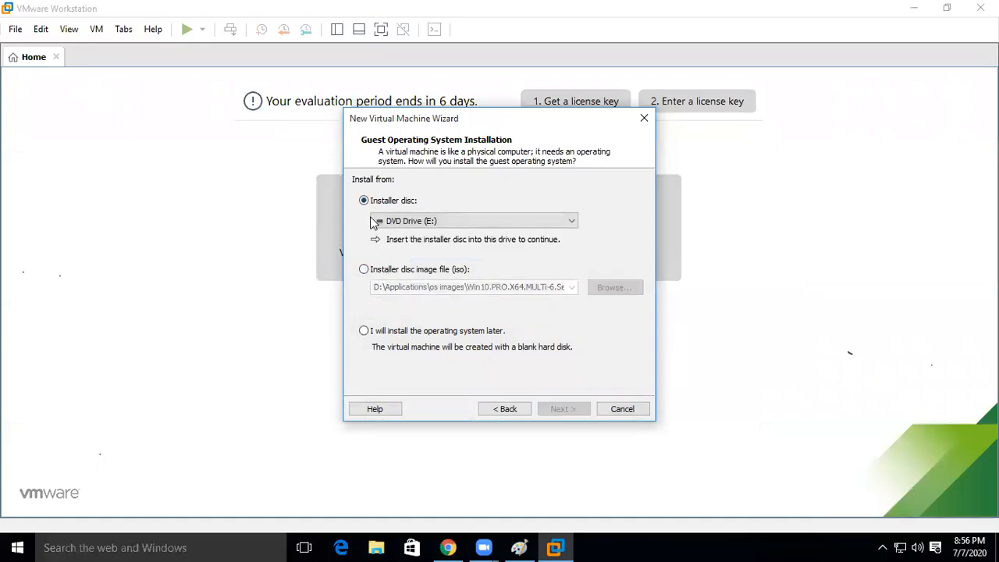
left_click(364, 269)
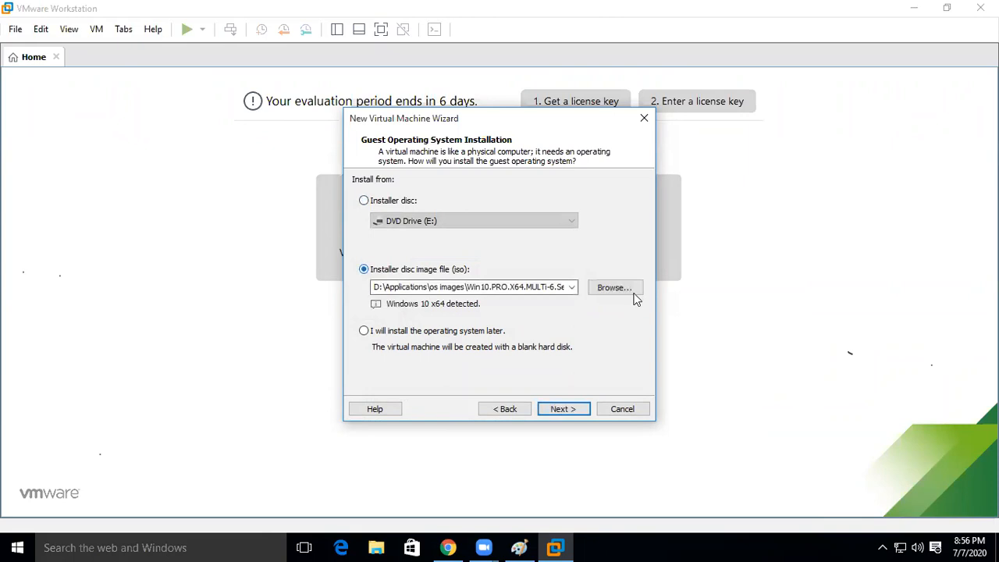
left_click(625, 289)
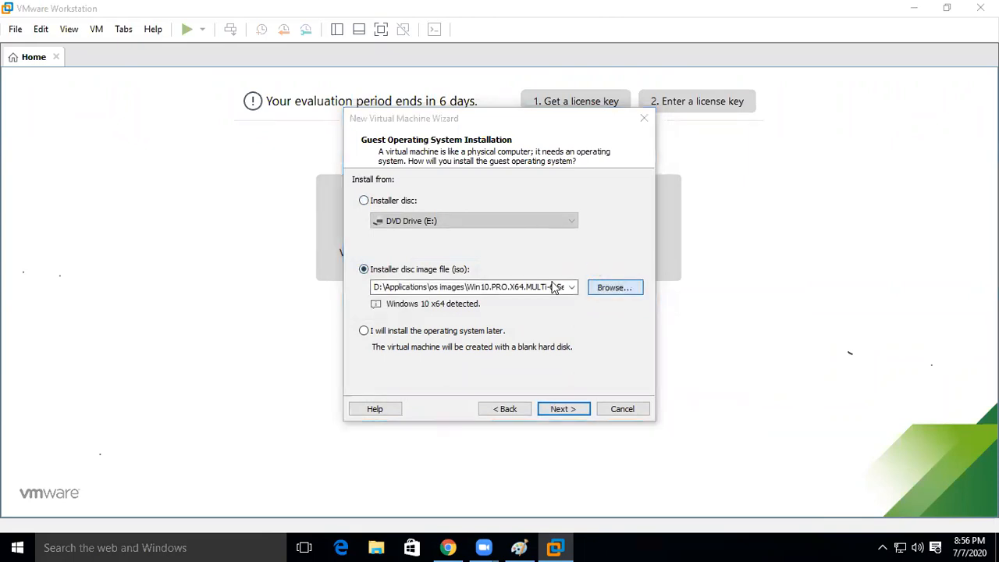
scroll(452, 272, "down", 3)
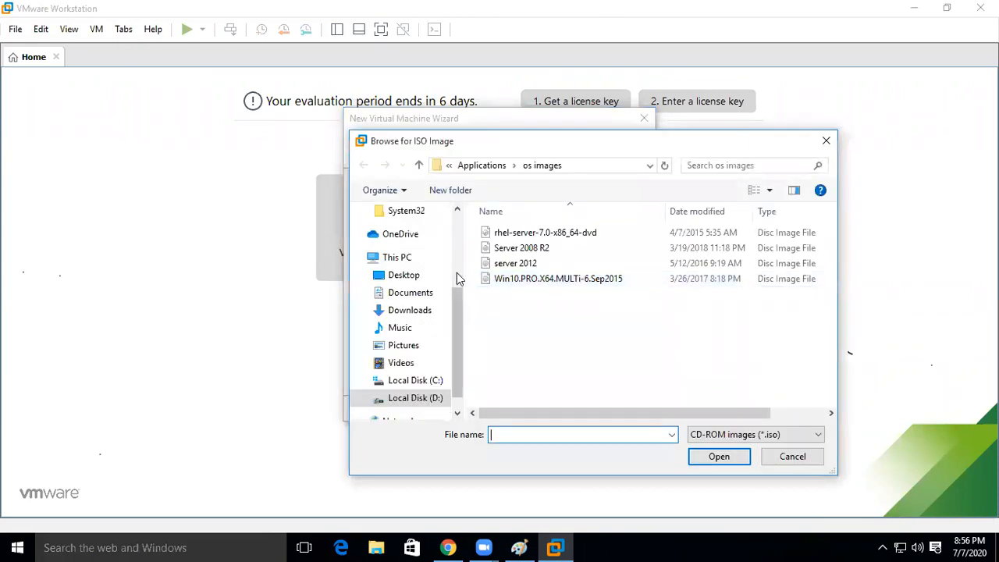
scroll(431, 369, "down", 1)
left_click(428, 381)
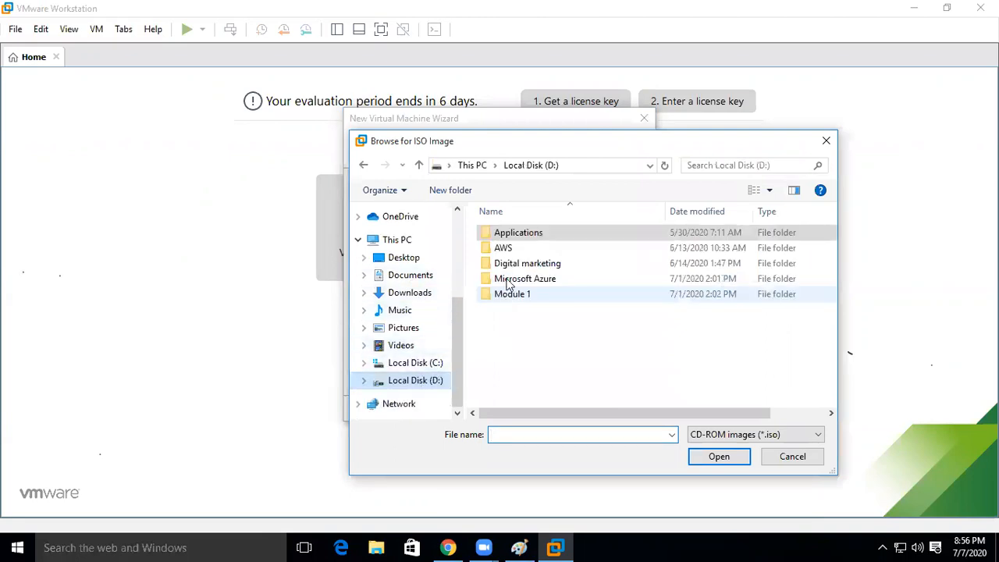
double_click(513, 233)
double_click(514, 250)
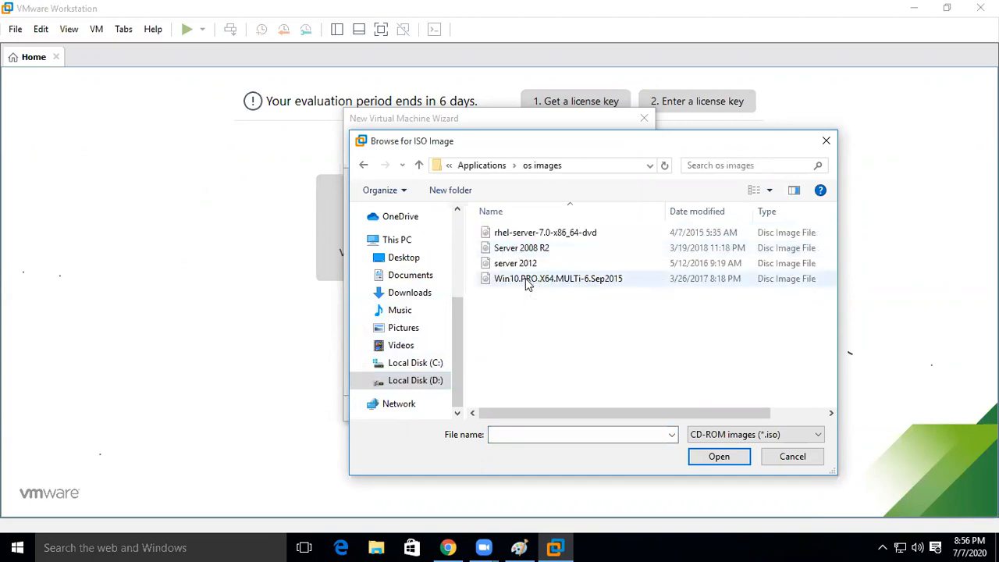
left_click(527, 282)
left_click(717, 457)
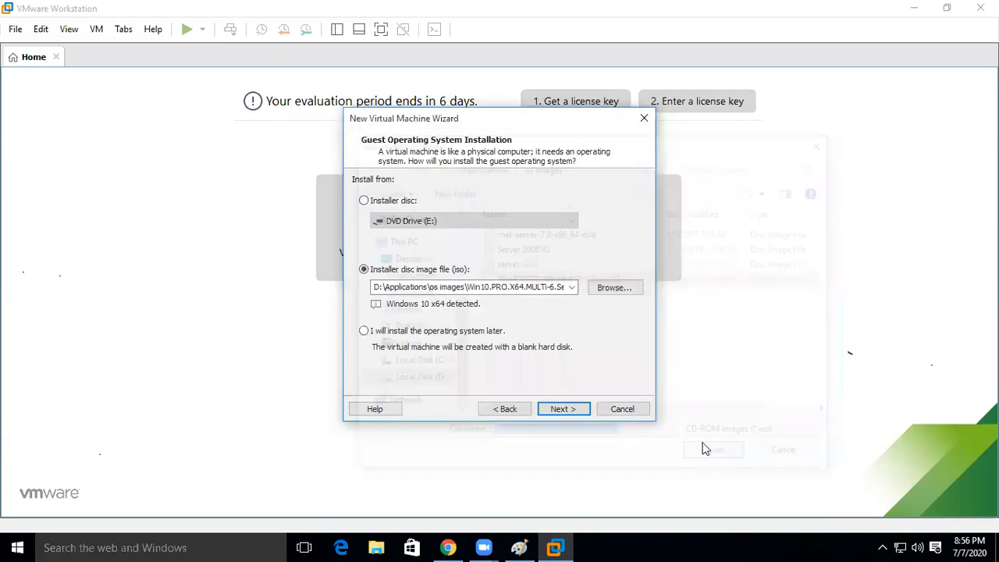
left_click(557, 410)
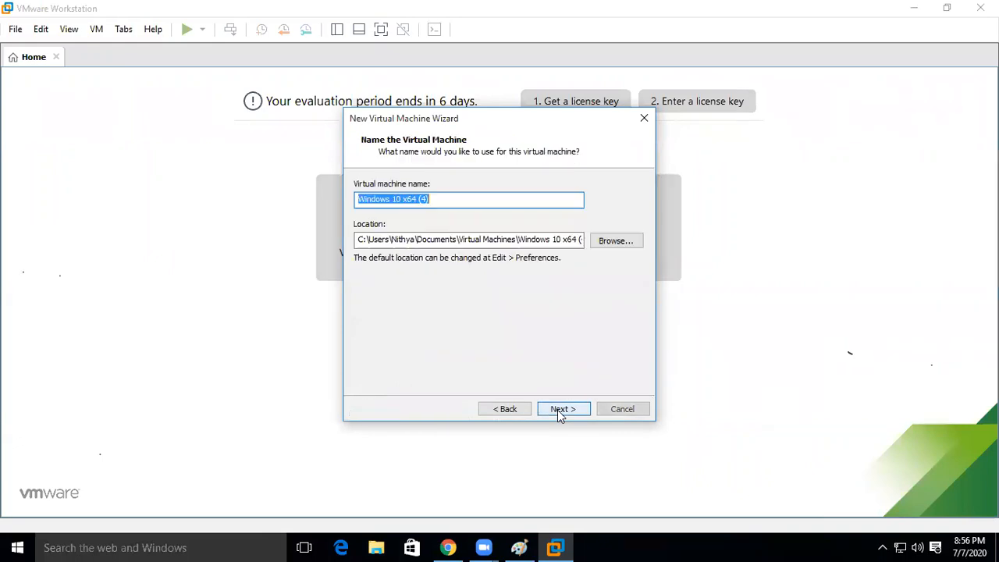
left_click(638, 408)
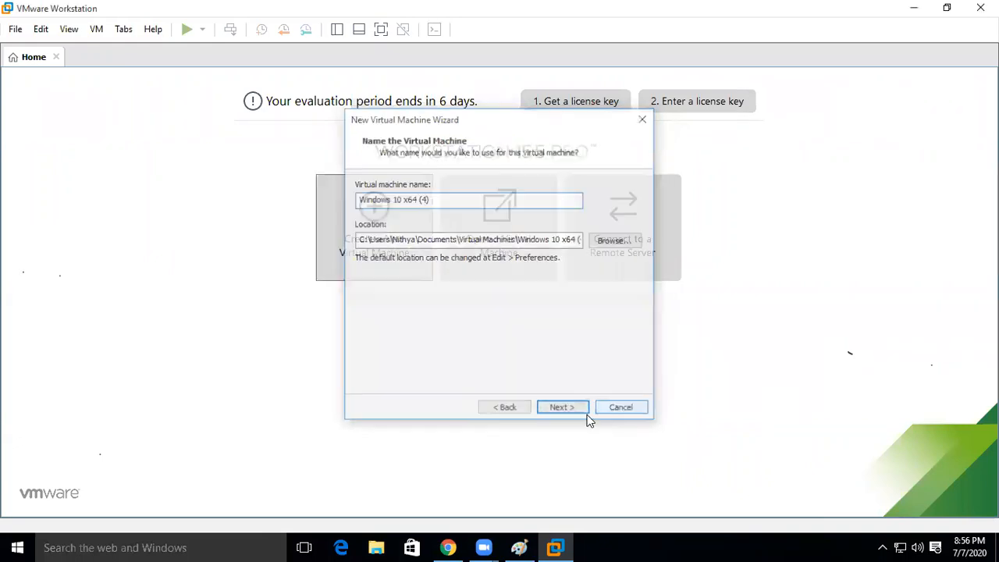
Step: Start a new custom virtual machine with default compatibility, using the Win10.PRO.X64.MULTi-6.Sep2015 image from "os images" as the installer
left_click(373, 256)
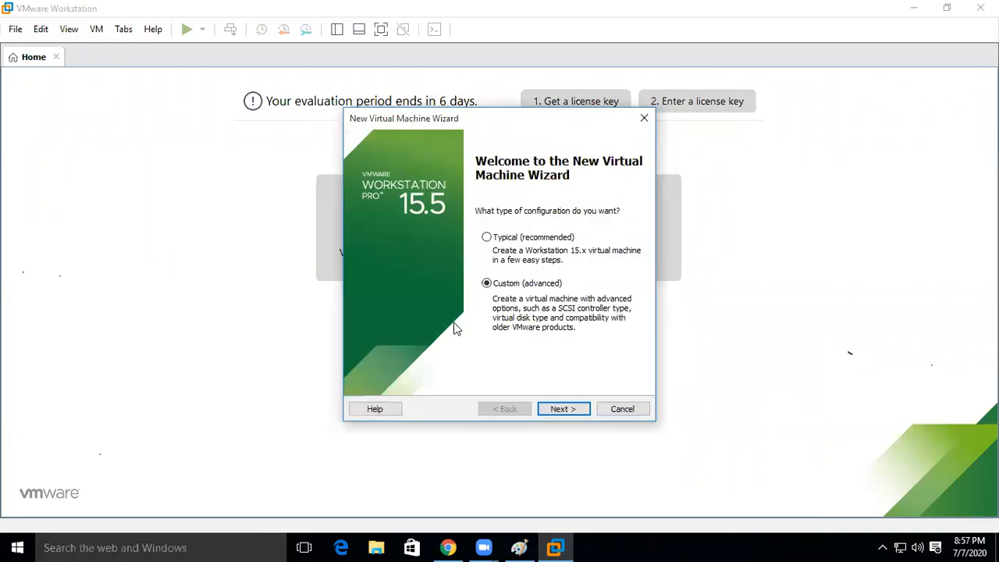
left_click(567, 410)
left_click(567, 410)
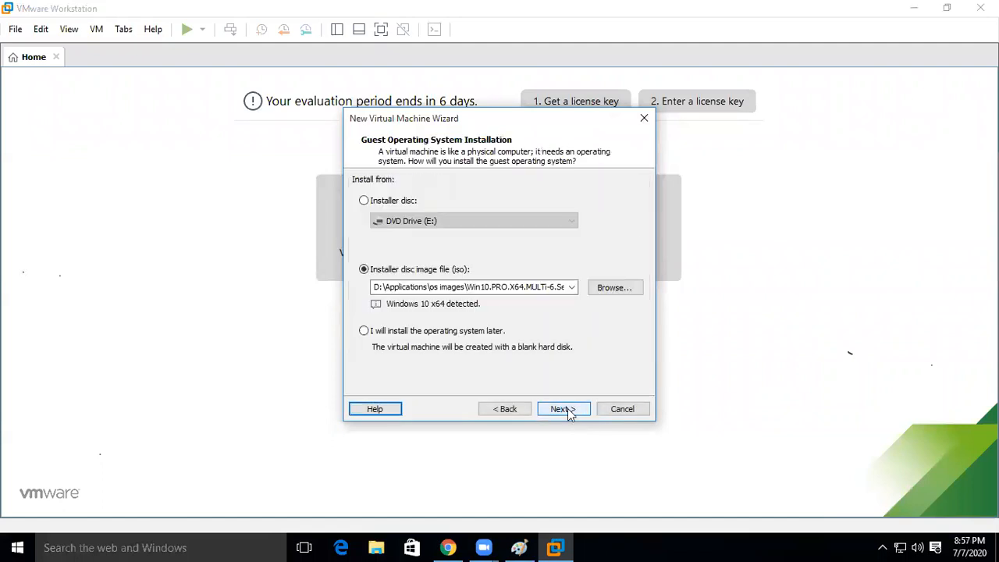
left_click(598, 291)
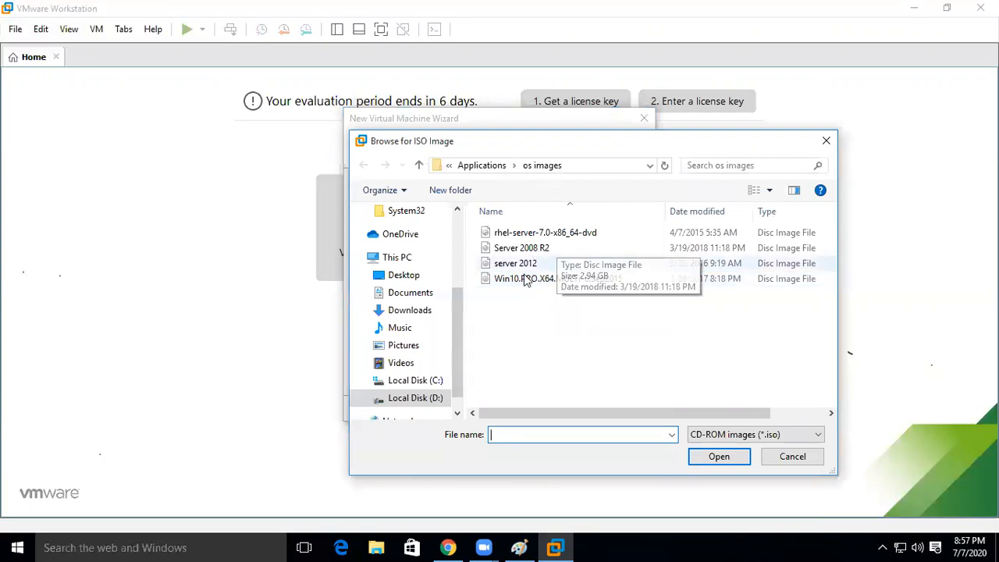
left_click(558, 279)
left_click(705, 456)
left_click(559, 415)
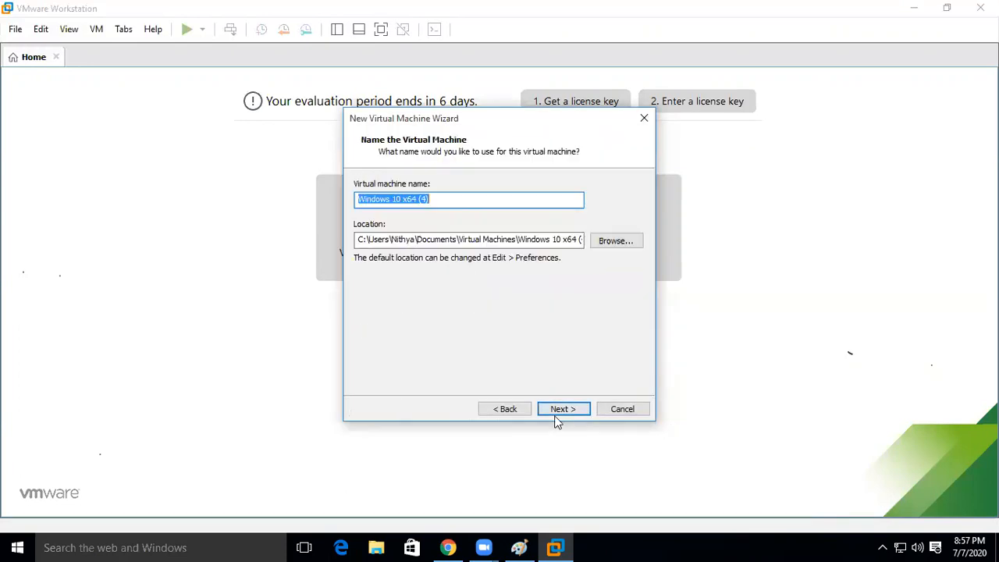
Step: Accept the default machine name and location, UEFI firmware without Secure Boot, and one processor with two cores
left_click(558, 416)
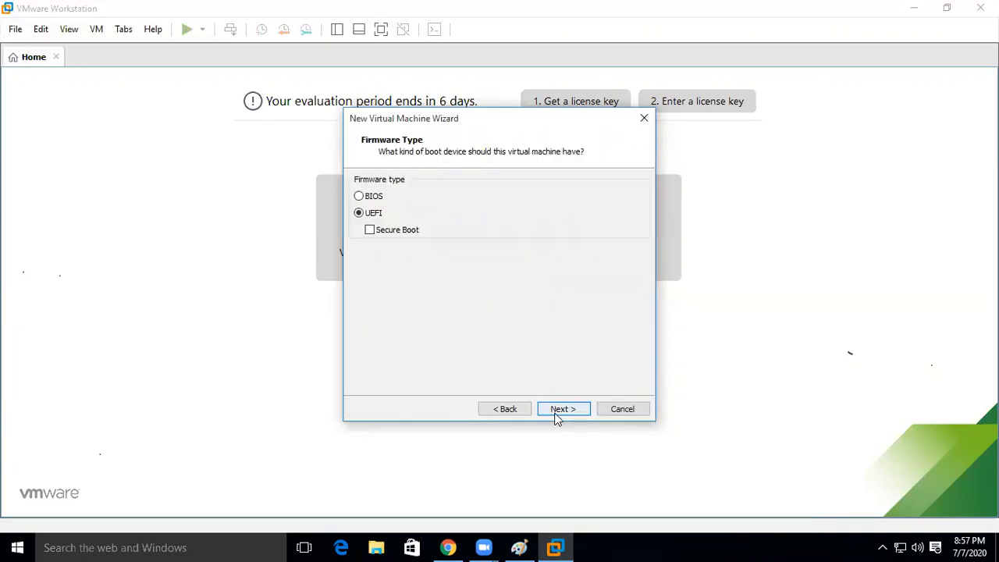
left_click(564, 411)
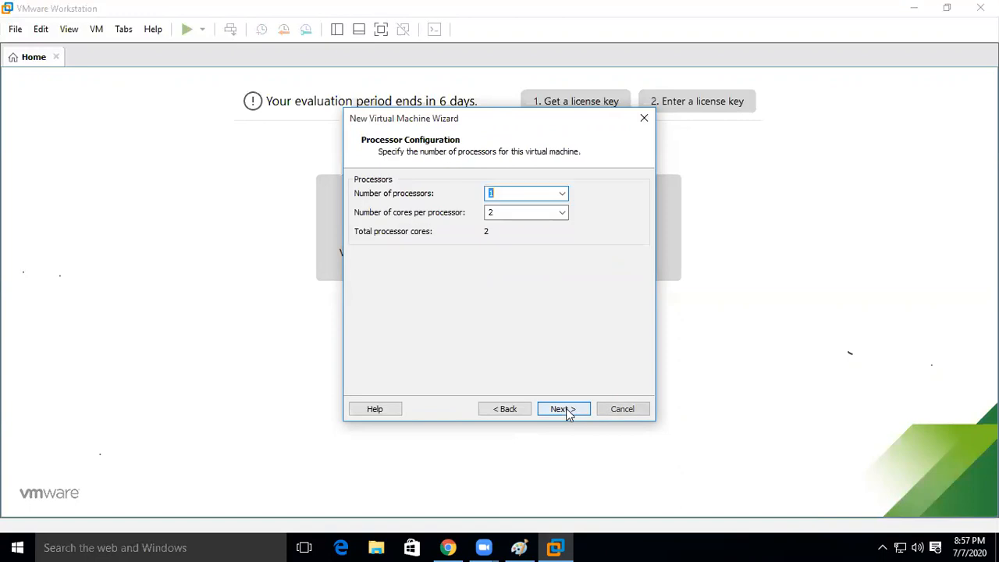
left_click(566, 411)
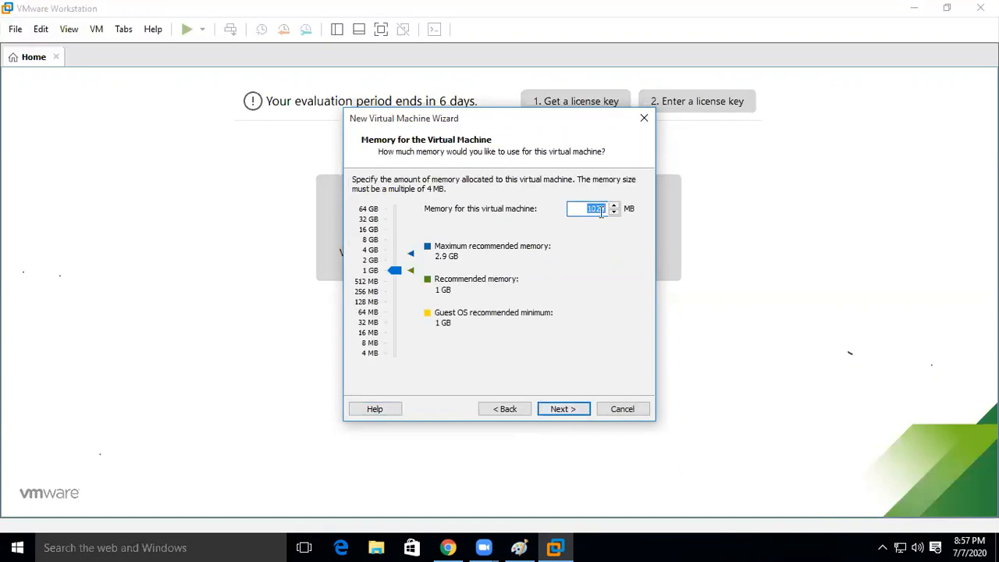
Step: Set the virtual machine's memory to 1908 MB and continue
left_click(383, 265)
left_click_drag(397, 262, 397, 263)
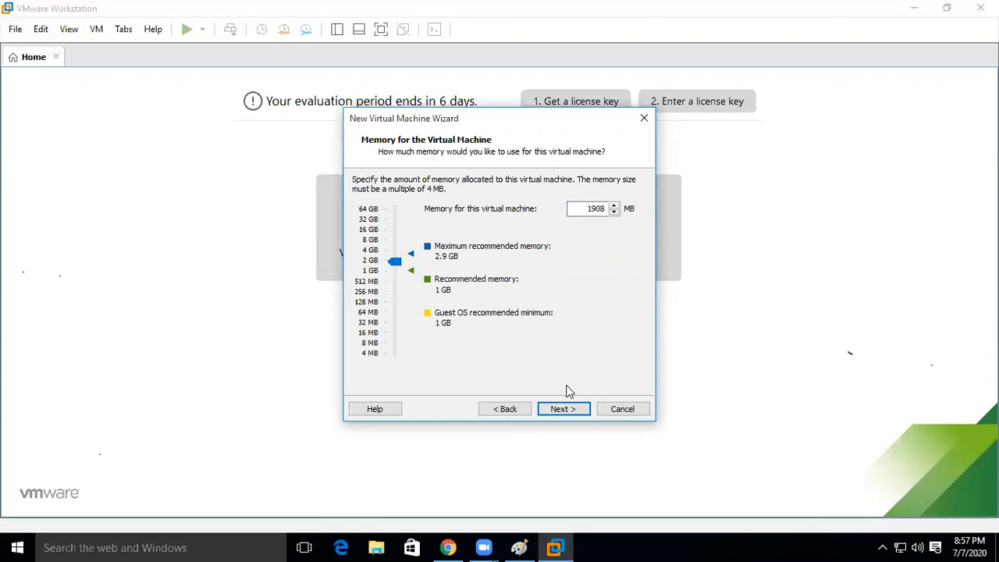
left_click(573, 410)
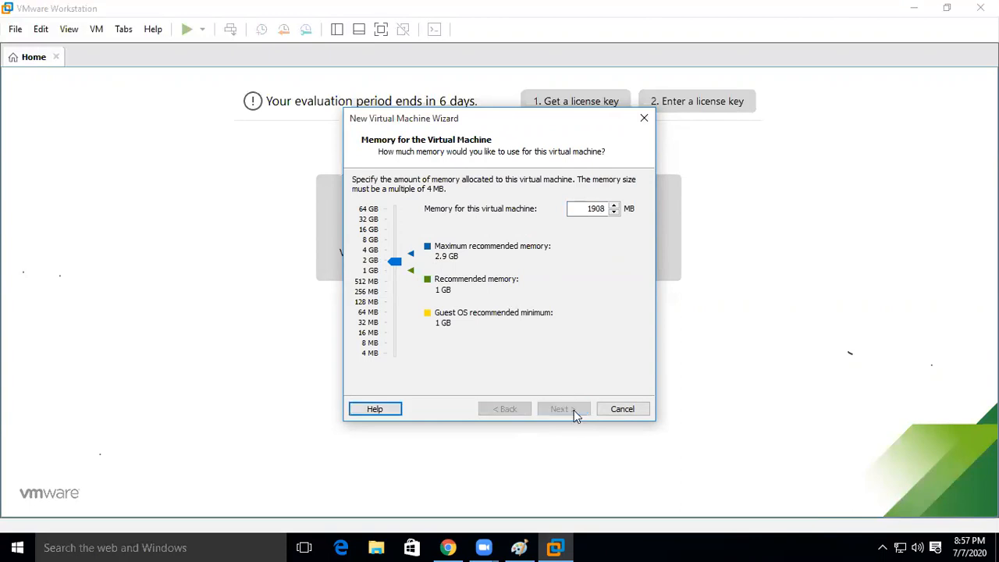
Step: Accept the default network settings, LSI Logic SAS controller and disk options, continuing to the disk capacity page
left_click(573, 410)
left_click(572, 410)
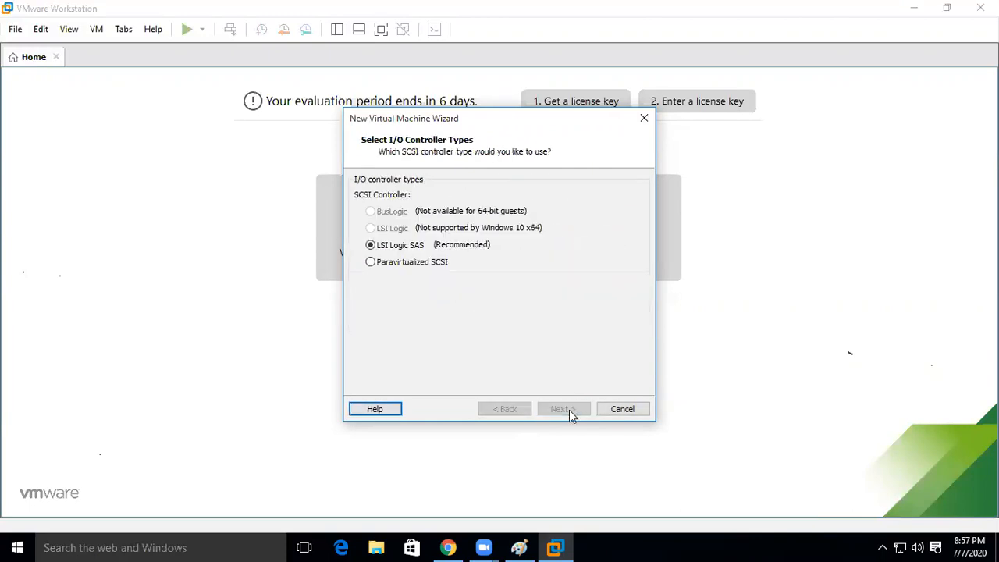
left_click(571, 410)
left_click(572, 414)
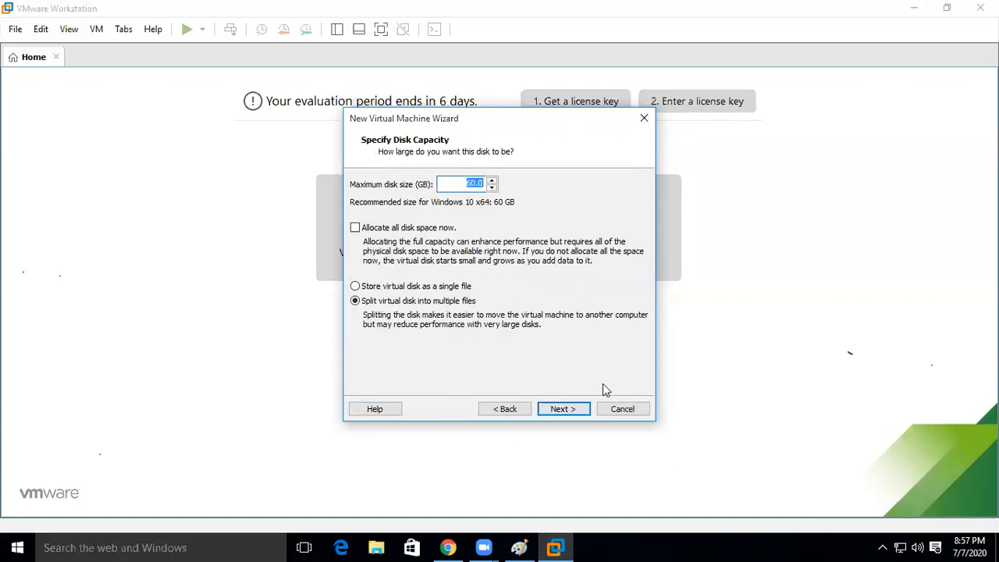
Step: Set the maximum disk size to 100 GB split into multiple files, keep the default disk file name, and finish creating the virtual machine
type("10")
left_click(555, 414)
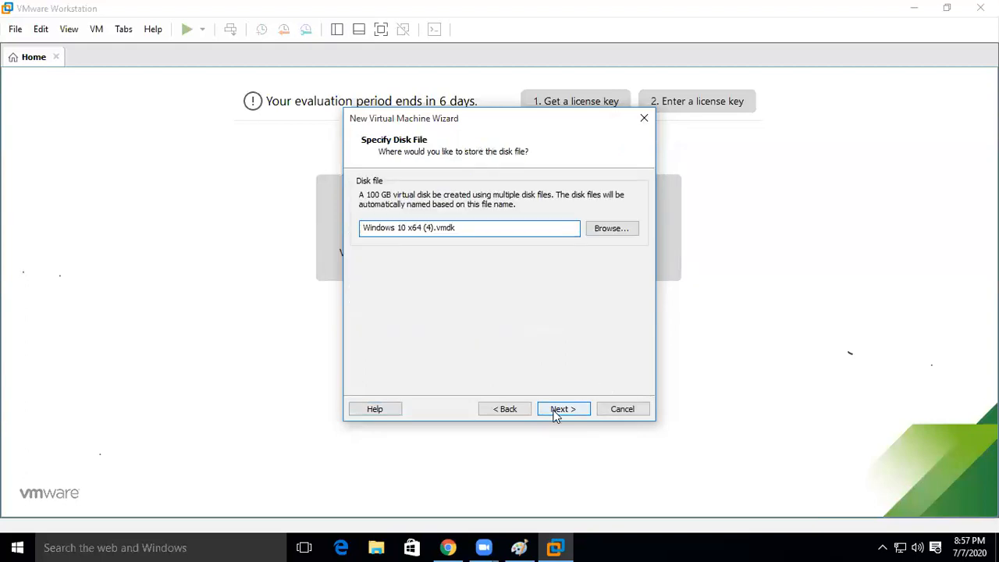
left_click(555, 414)
left_click(561, 409)
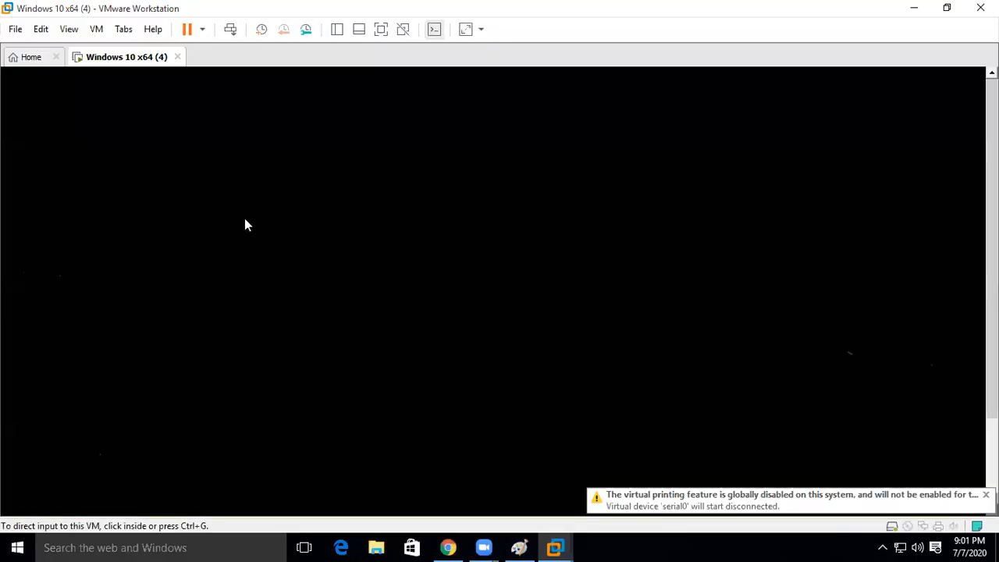
Step: Reset the running Windows 10 x64 (4) virtual machine and boot it from the CD or DVD
left_click(481, 300)
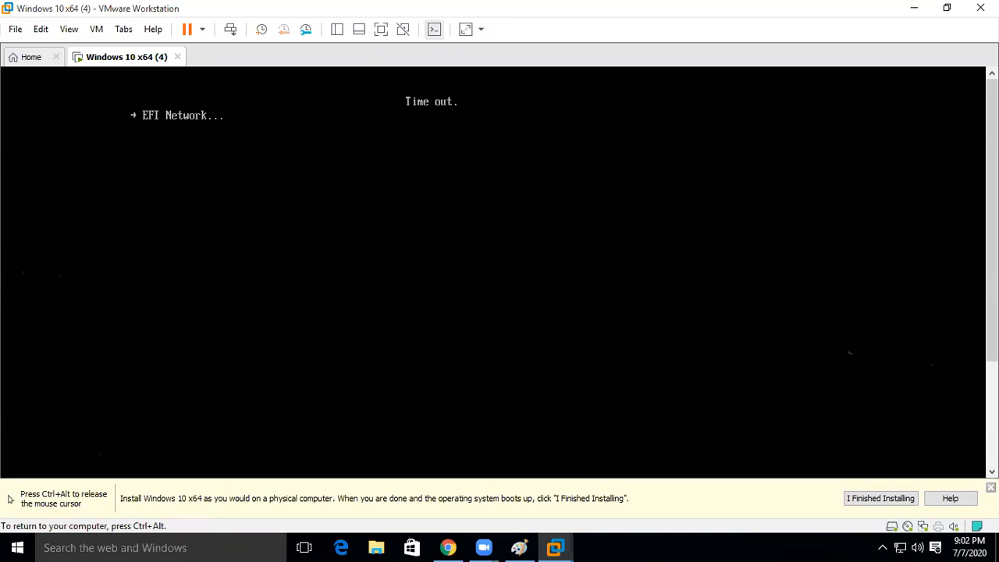
key("ctrl+alt")
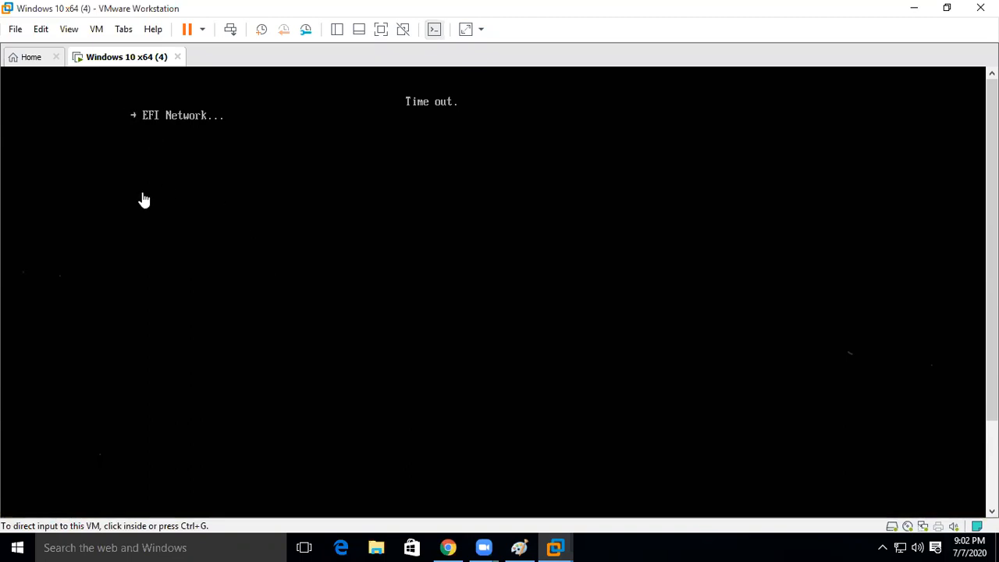
left_click(95, 30)
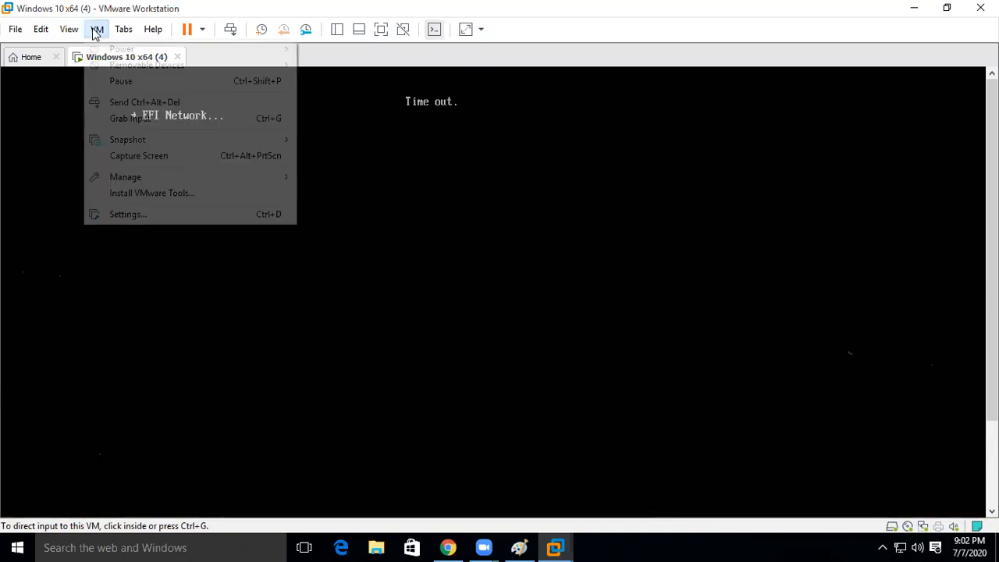
mouse_move(139, 50)
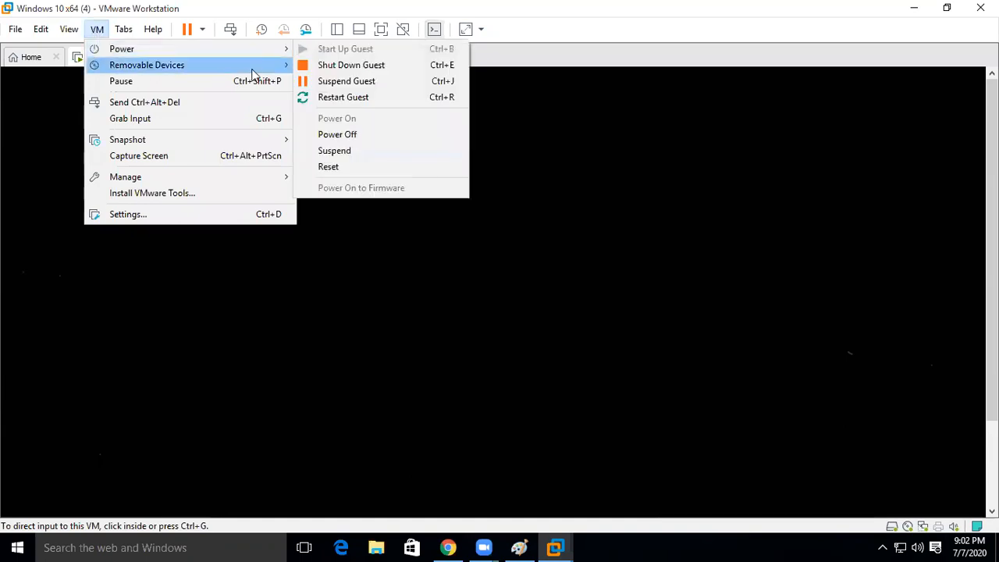
left_click(335, 167)
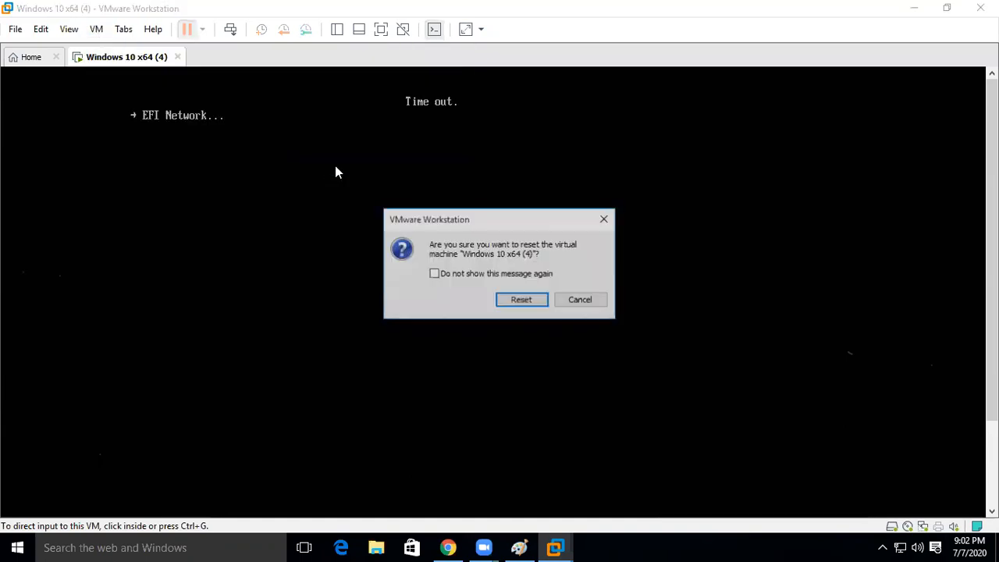
left_click(522, 301)
left_click(428, 297)
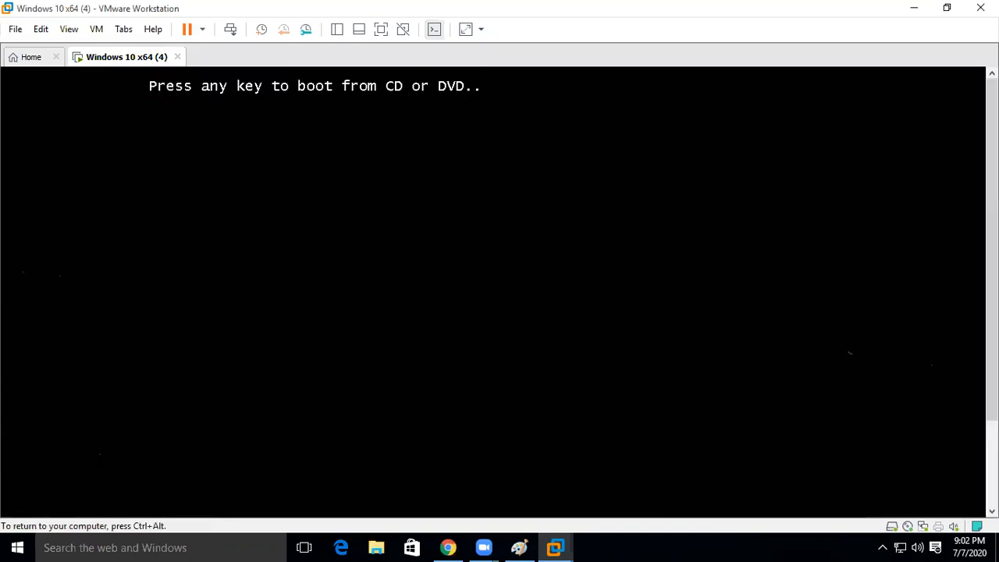
key("Return")
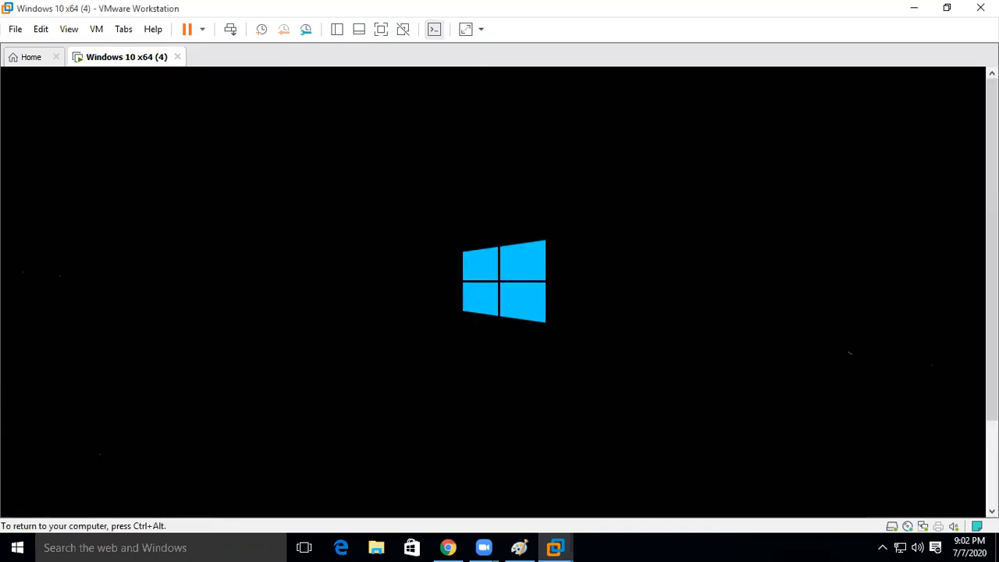
Step: Release the cursor from the guest, minimize VMware Workstation to show the host desktop, and restore its window
key("ctrl+alt")
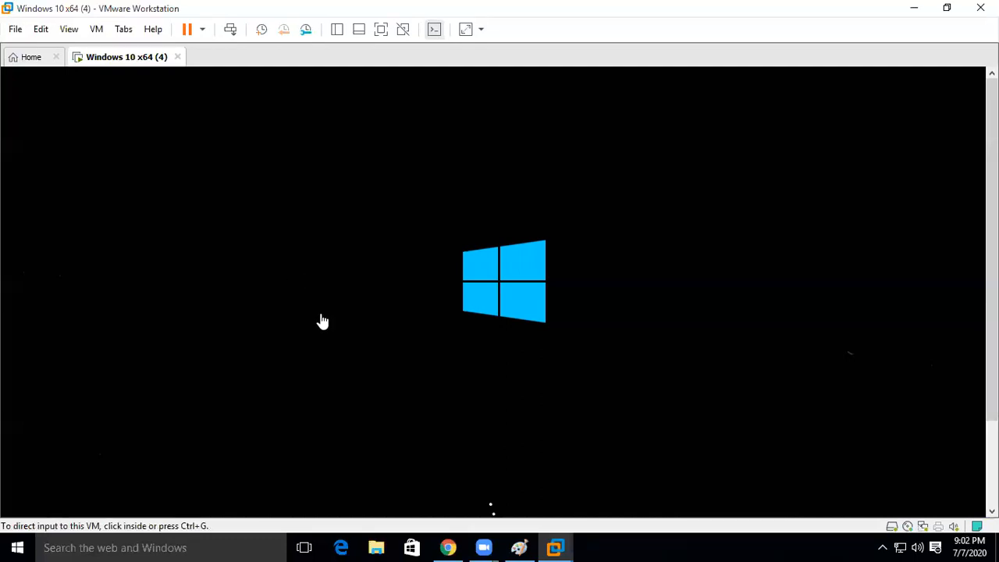
left_click(917, 9)
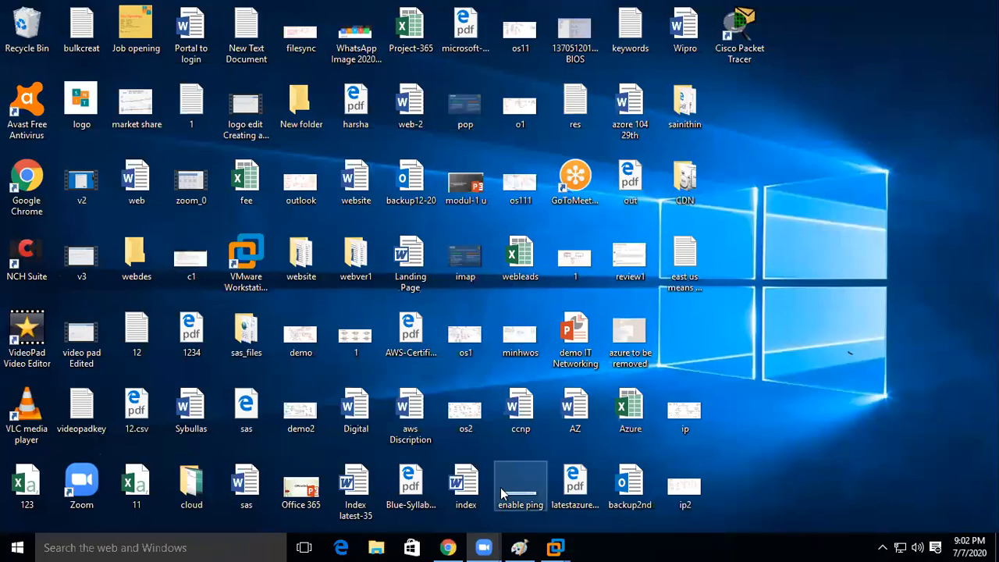
mouse_move(555, 547)
left_click(578, 462)
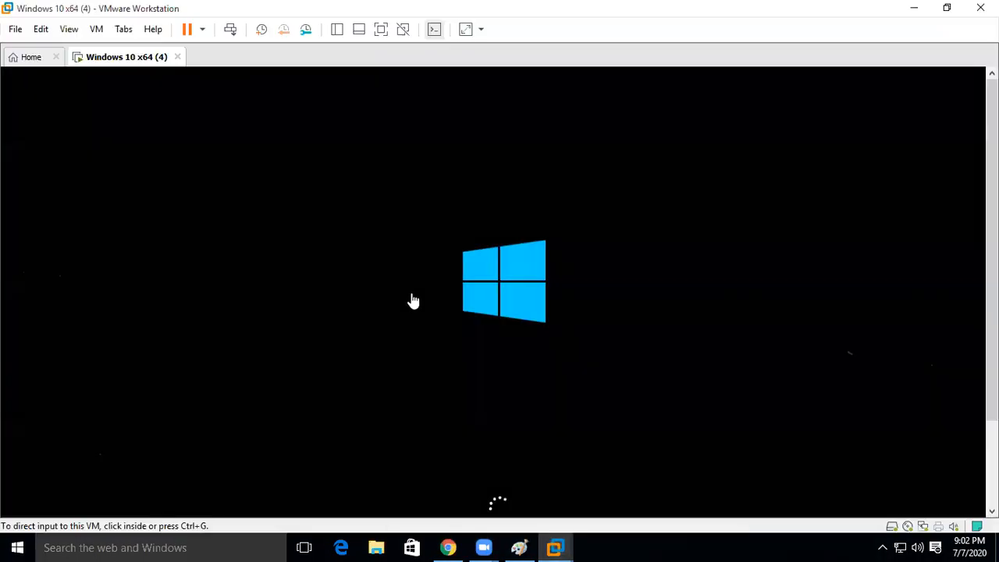
Step: Direct input into the Windows setup guest, release the cursor to the host, and grab input for the guest again
left_click(397, 299)
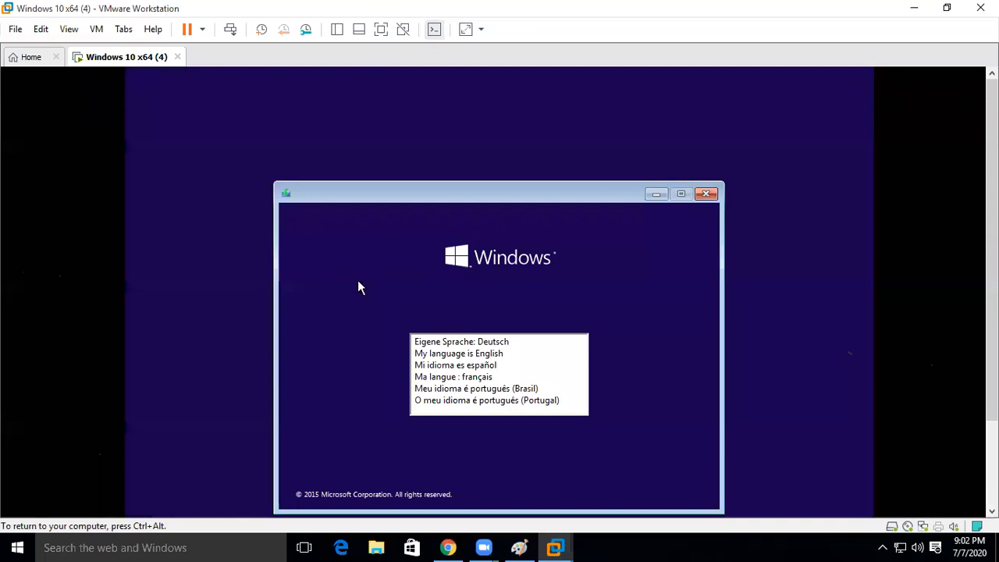
key("ctrl+alt")
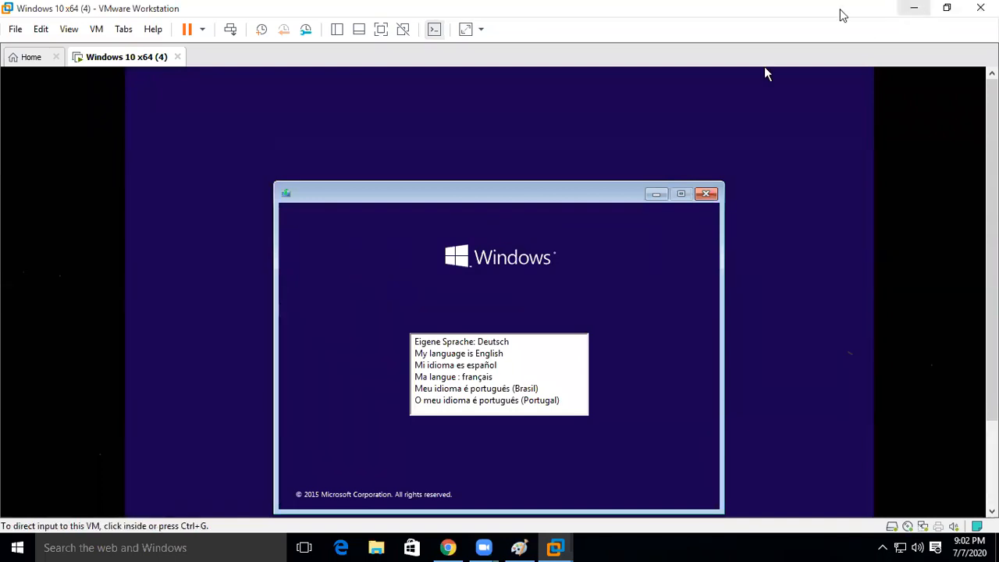
key("ctrl+g")
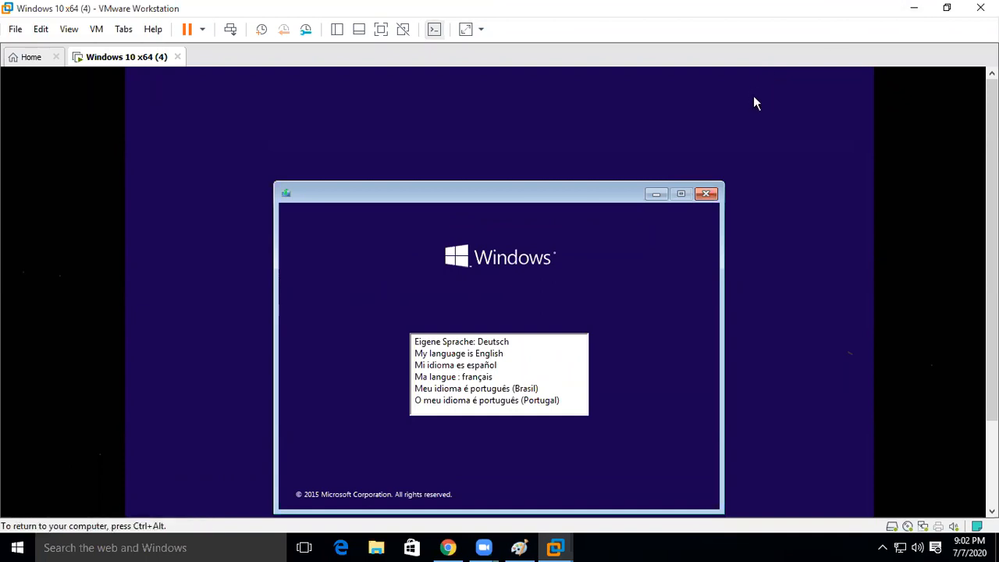
Step: Switch input control between the guest and the host, and minimize and restore the VMware Workstation window
key("ctrl+alt")
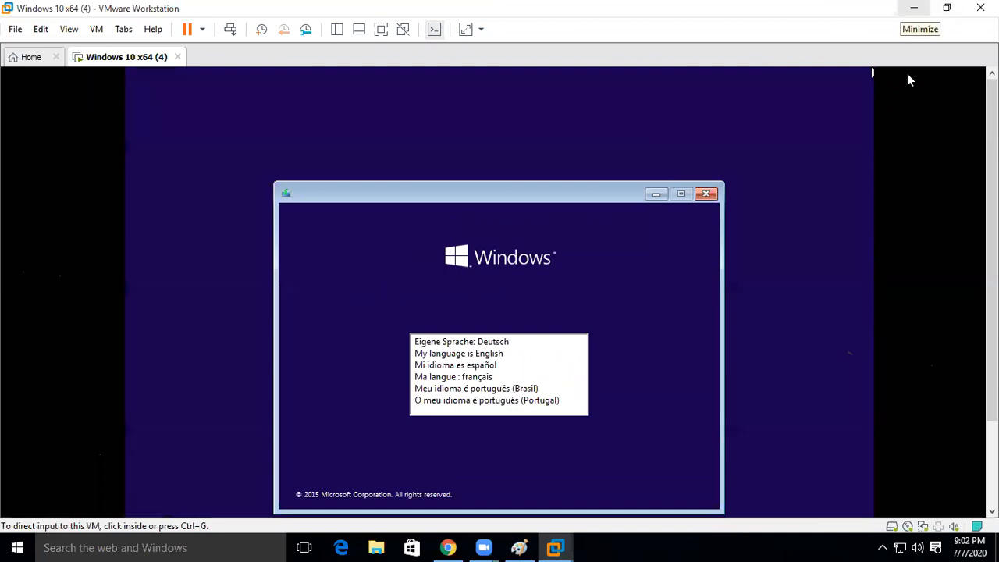
left_click(844, 120)
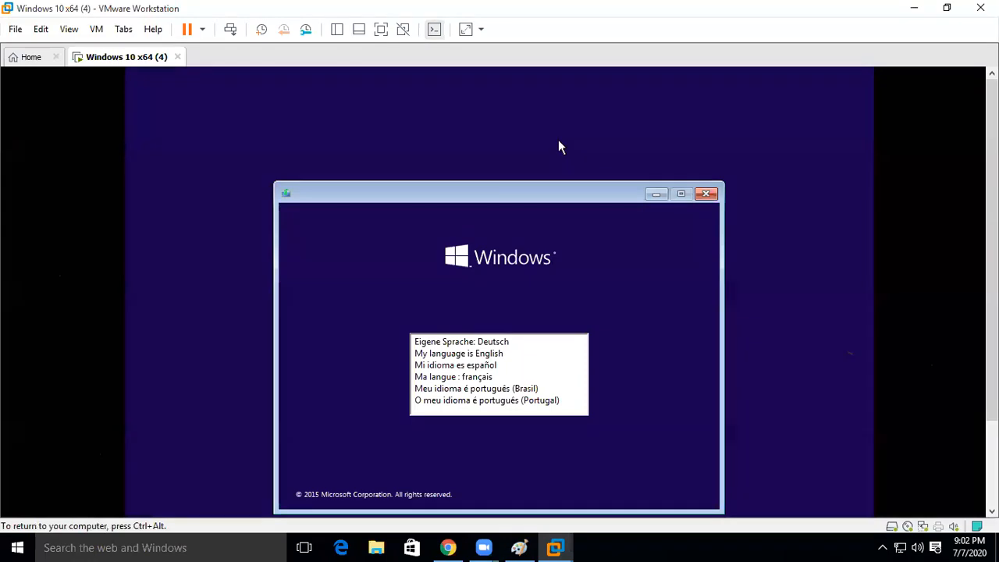
key("ctrl+alt")
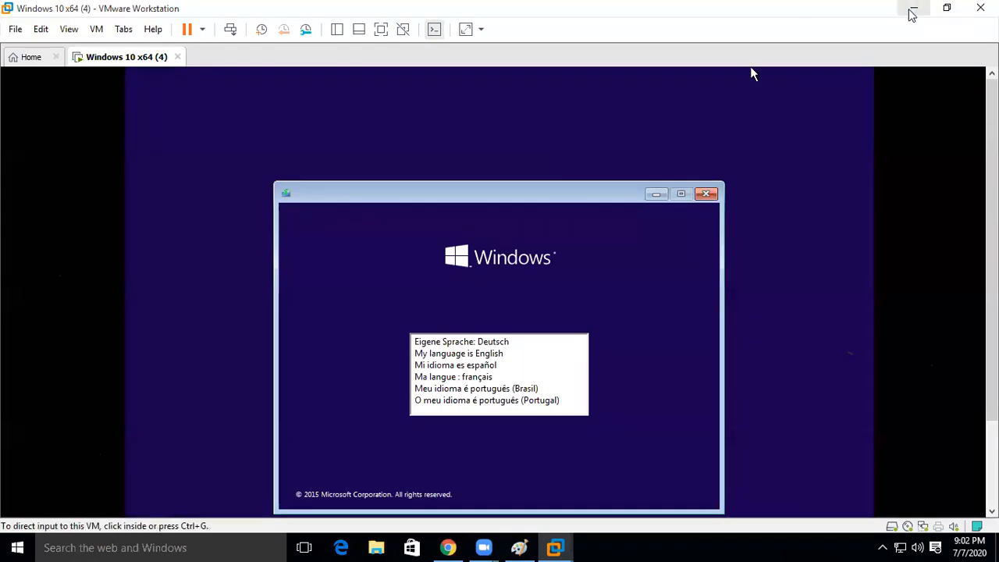
left_click(913, 8)
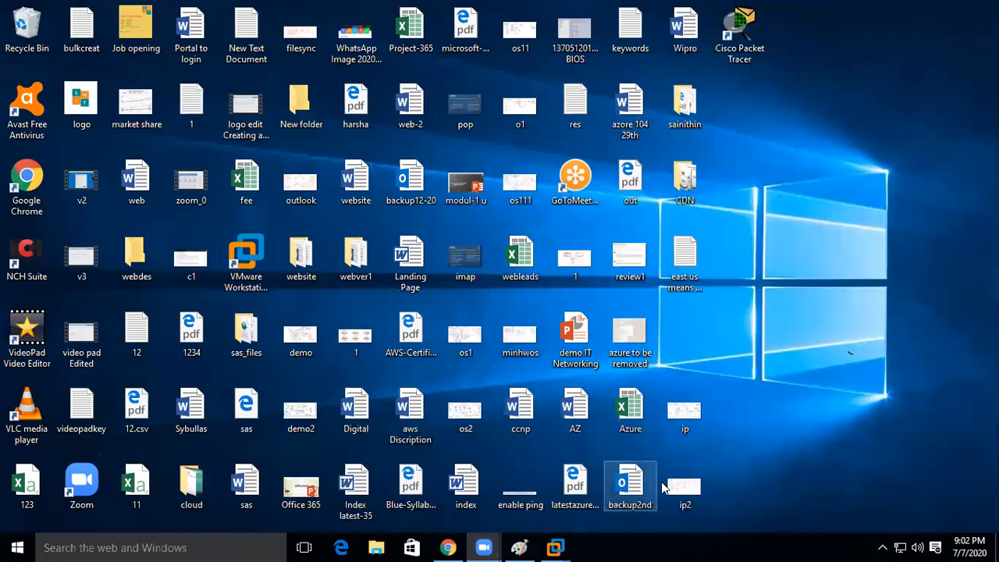
left_click(555, 548)
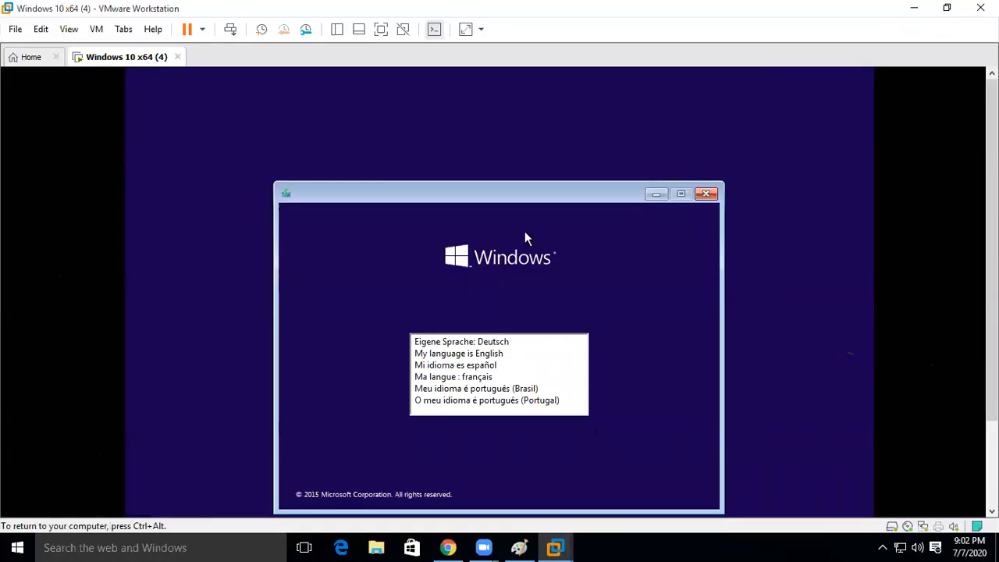
Step: Choose English as the setup language, accept the English (United States) and US keyboard defaults, and start the Windows installation
left_click(495, 353)
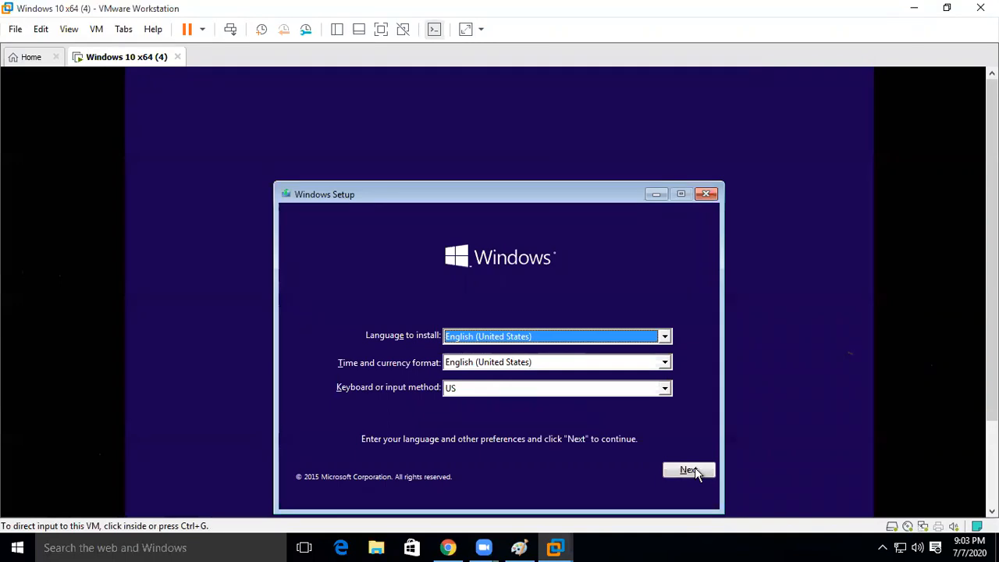
left_click(690, 471)
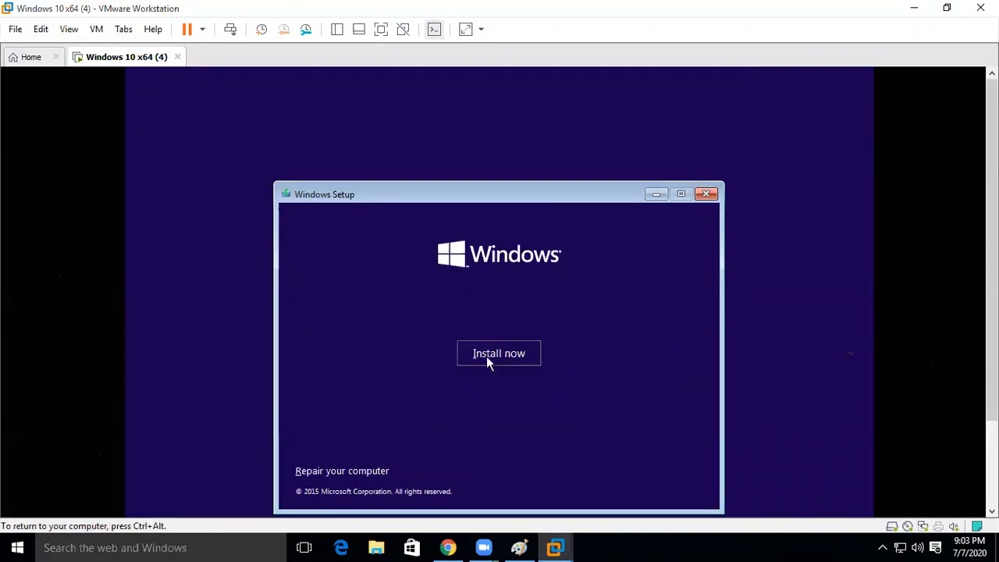
left_click(489, 356)
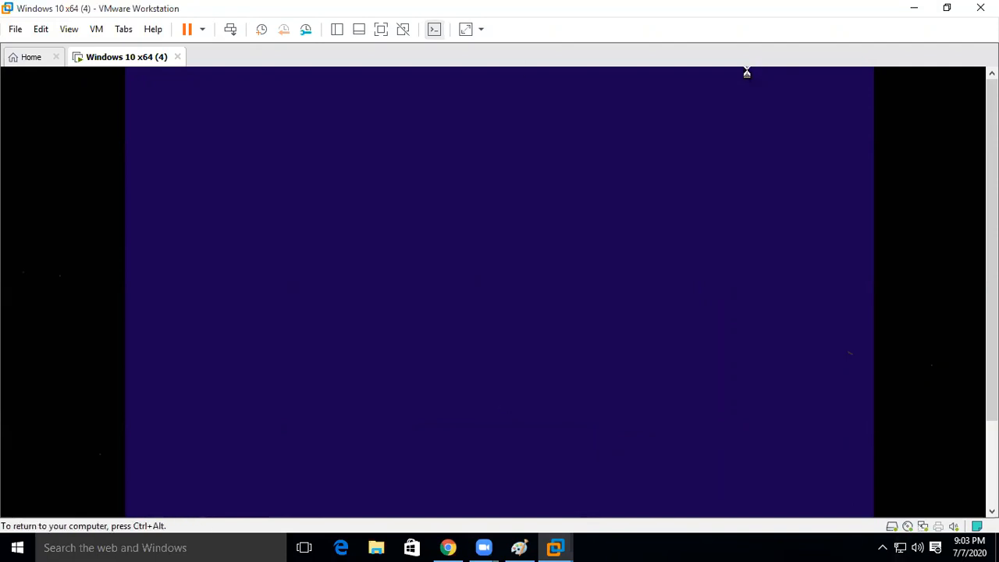
Step: Release the cursor from the guest, close the Windows 10 x64 (4) virtual machine, and power it off
key("ctrl+alt")
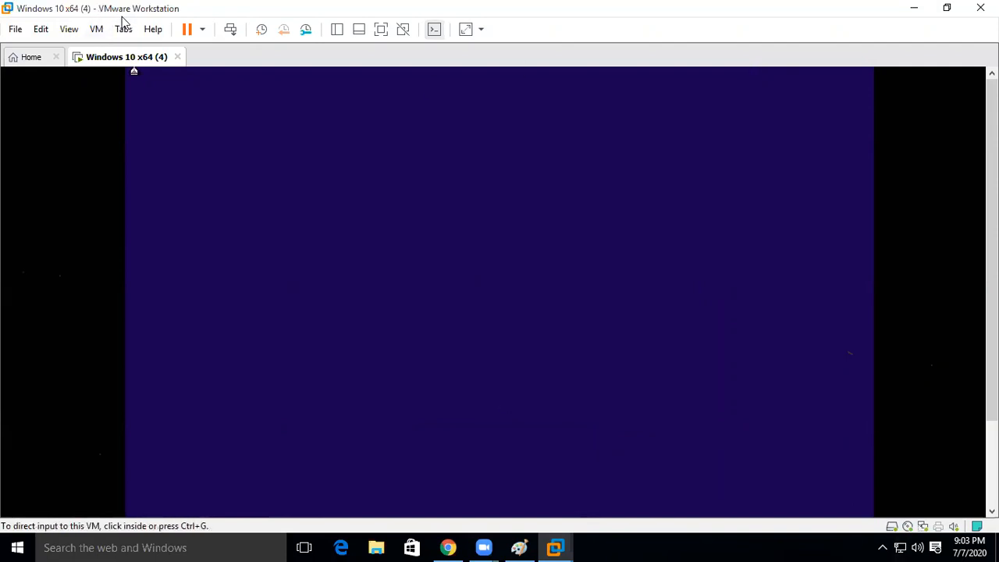
left_click(462, 173)
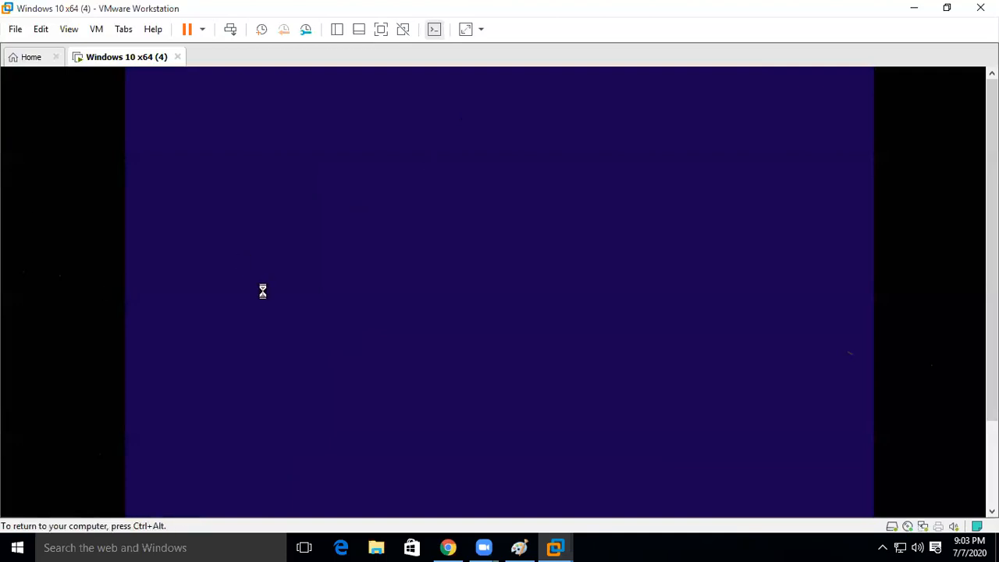
left_click(178, 58)
left_click(479, 299)
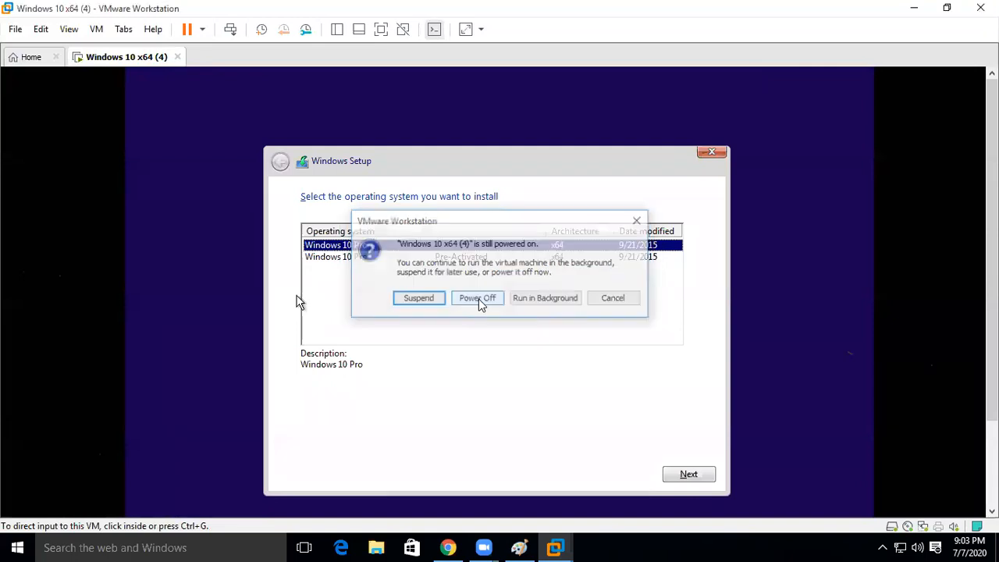